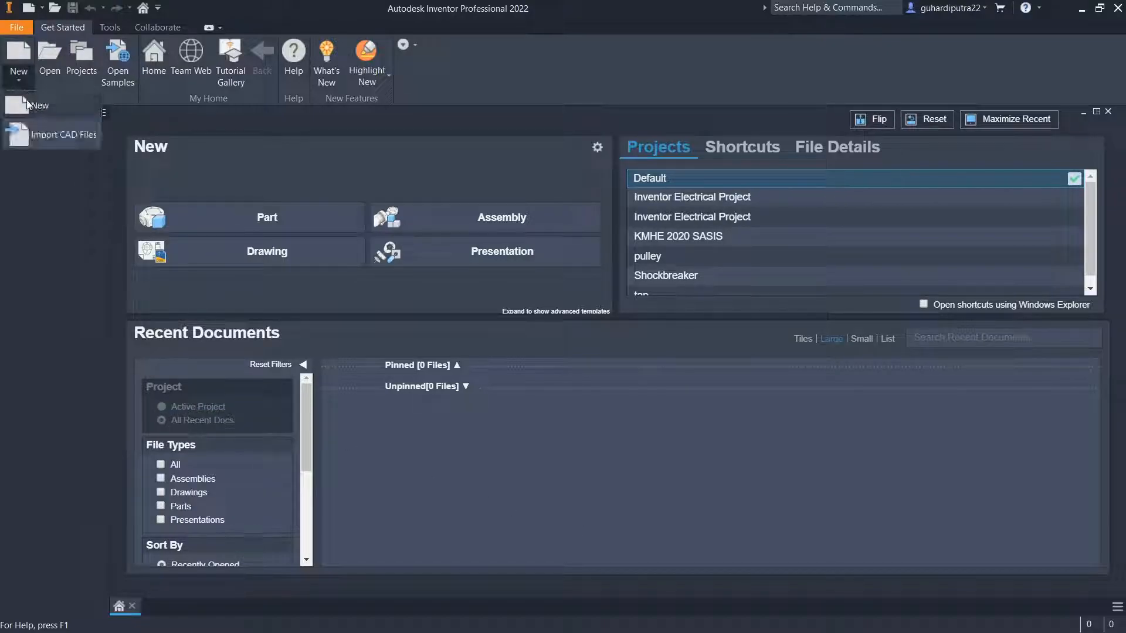
Step: Create a new metric part from the Standard (mm).ipt template and start a 2D sketch on the YZ plane
click(20, 73)
click(744, 474)
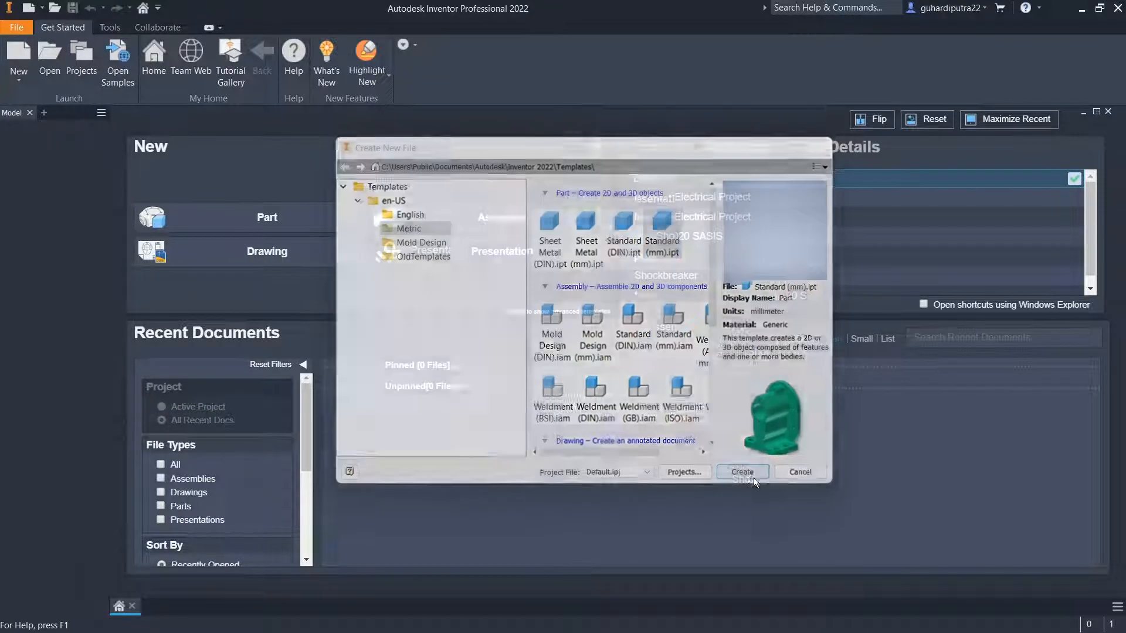
click(47, 81)
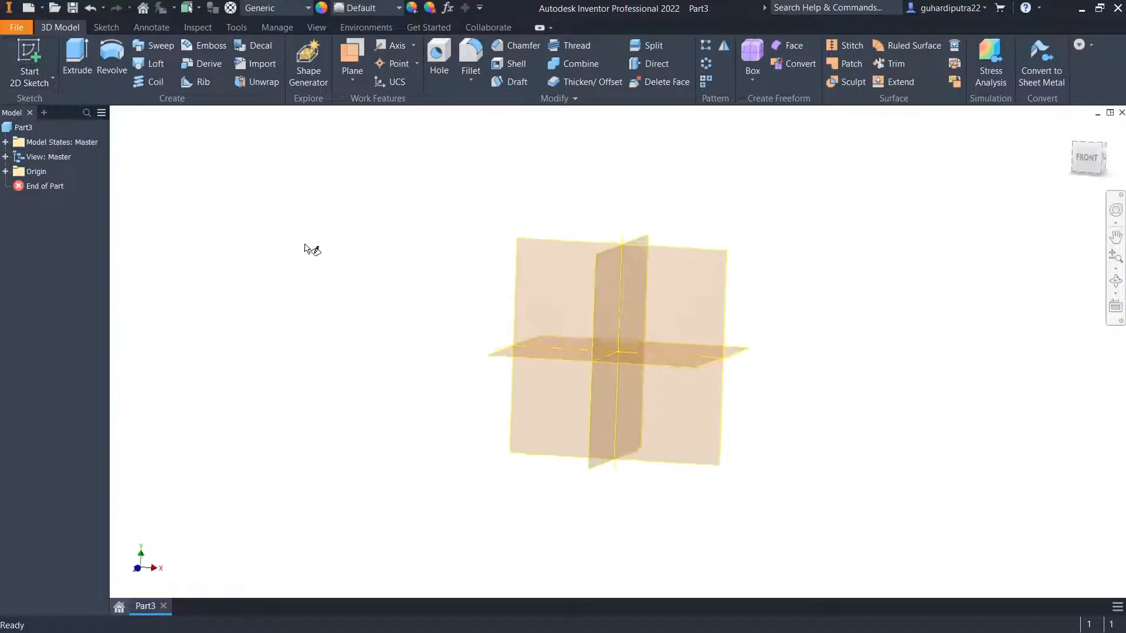
click(512, 306)
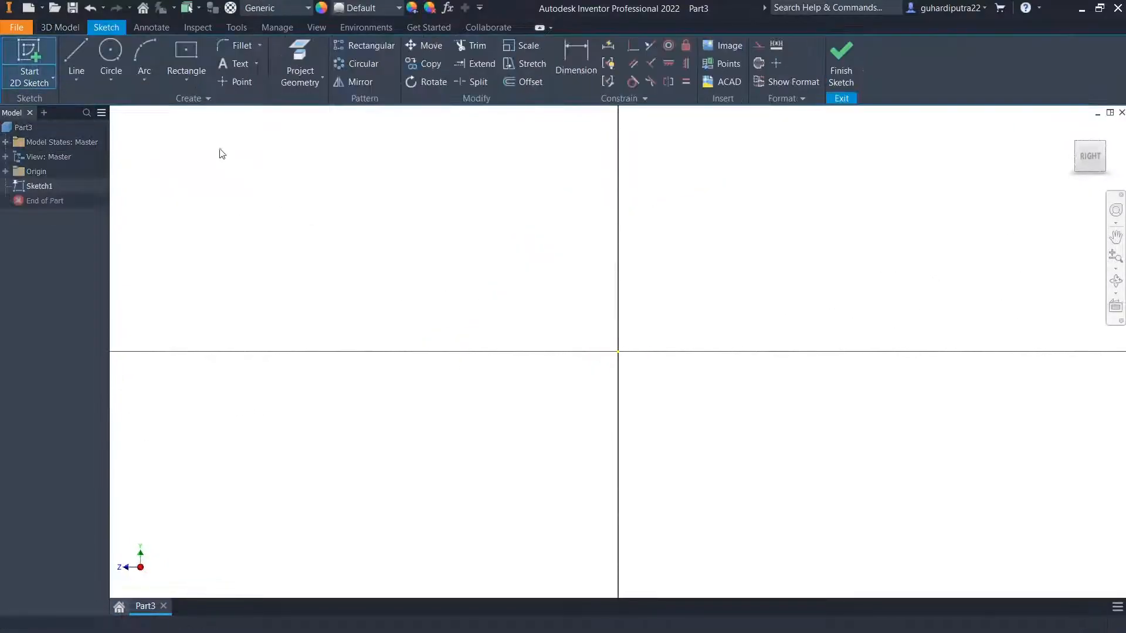
Step: Sketch a closed, stepped L-shaped profile about 25 mm tall beside the vertical axis, with its base on the horizontal axis
click(74, 50)
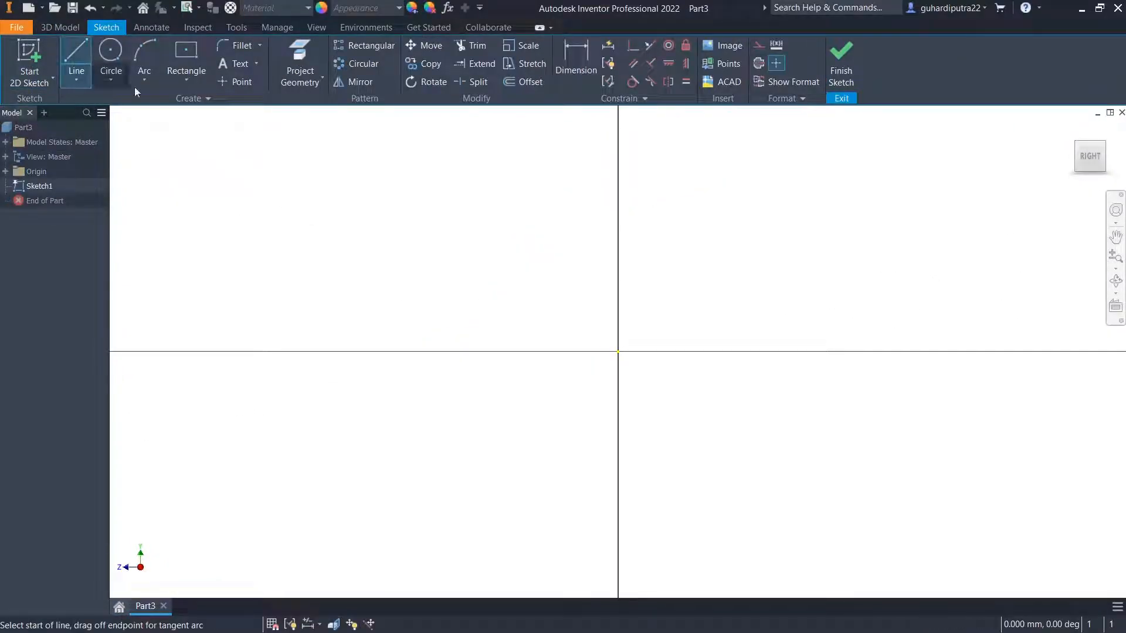
click(449, 350)
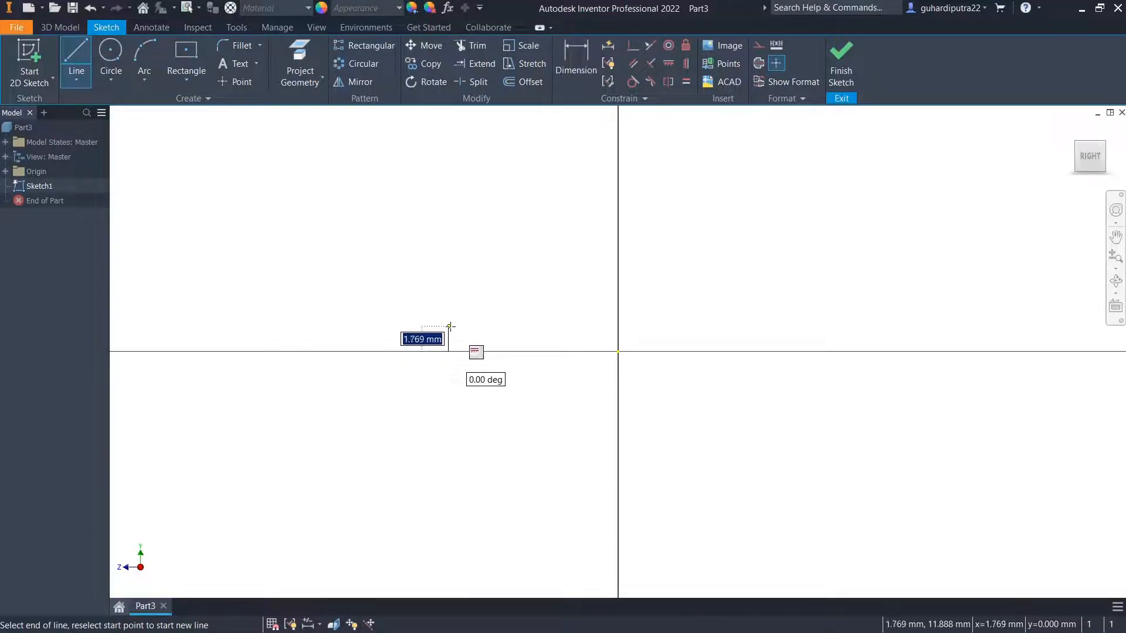
click(449, 326)
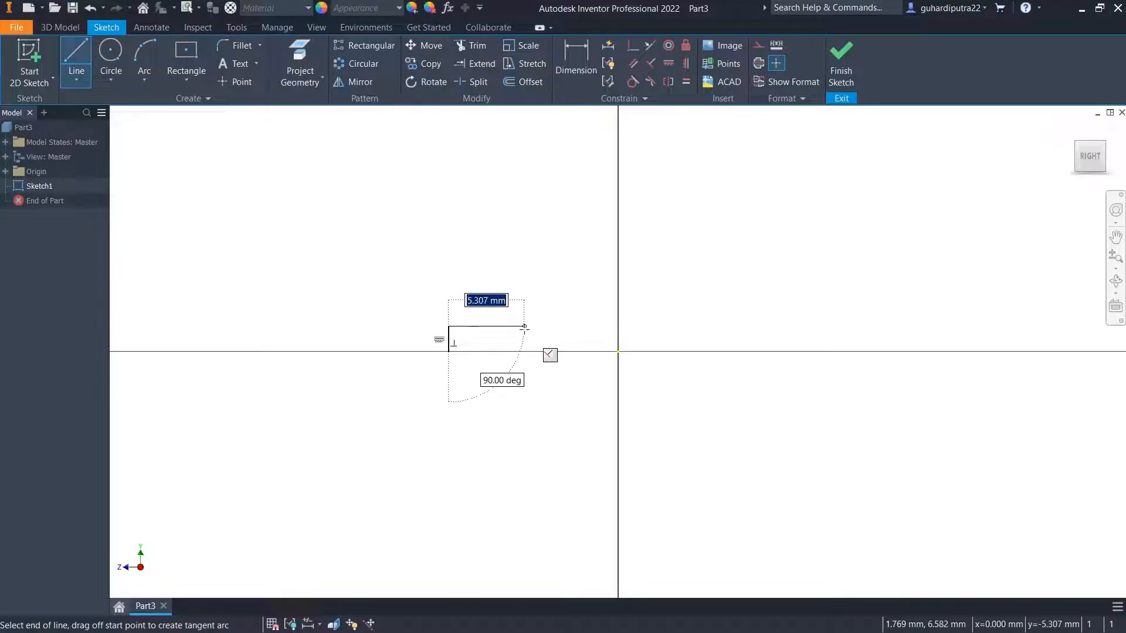
click(534, 327)
scroll(533, 281, down, 2)
middle_drag(534, 288, 551, 394)
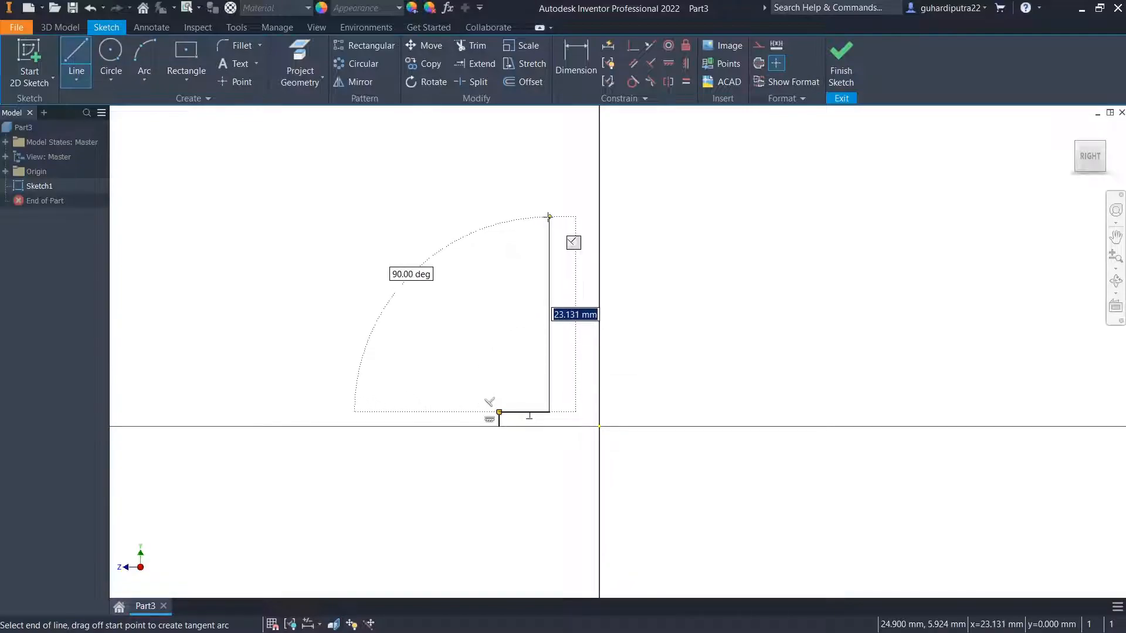
click(550, 213)
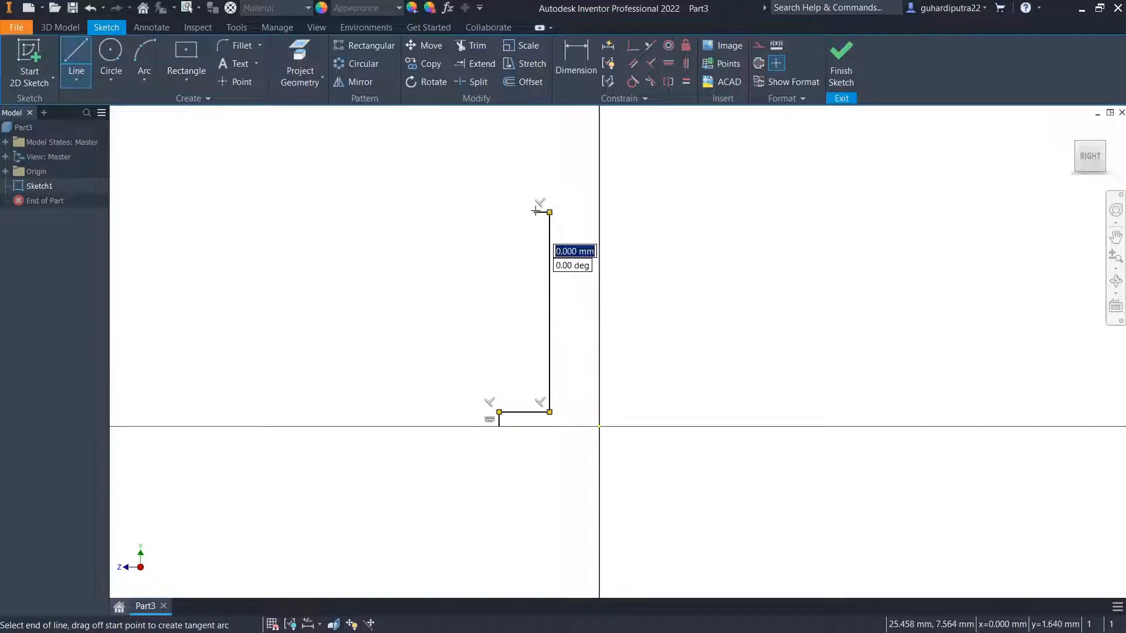
click(535, 379)
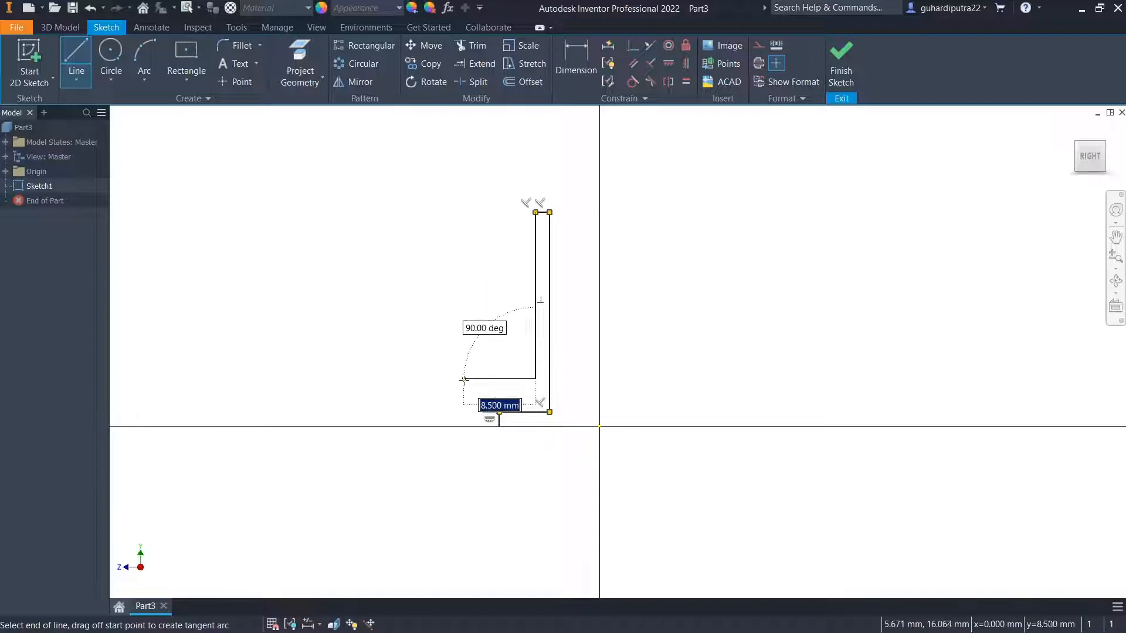
click(464, 378)
click(500, 432)
right_click(706, 390)
click(747, 390)
Step: Draw a vertical line about 58 mm long from the origin along the vertical axis and make it a centerline
middle_drag(673, 382, 651, 440)
click(76, 65)
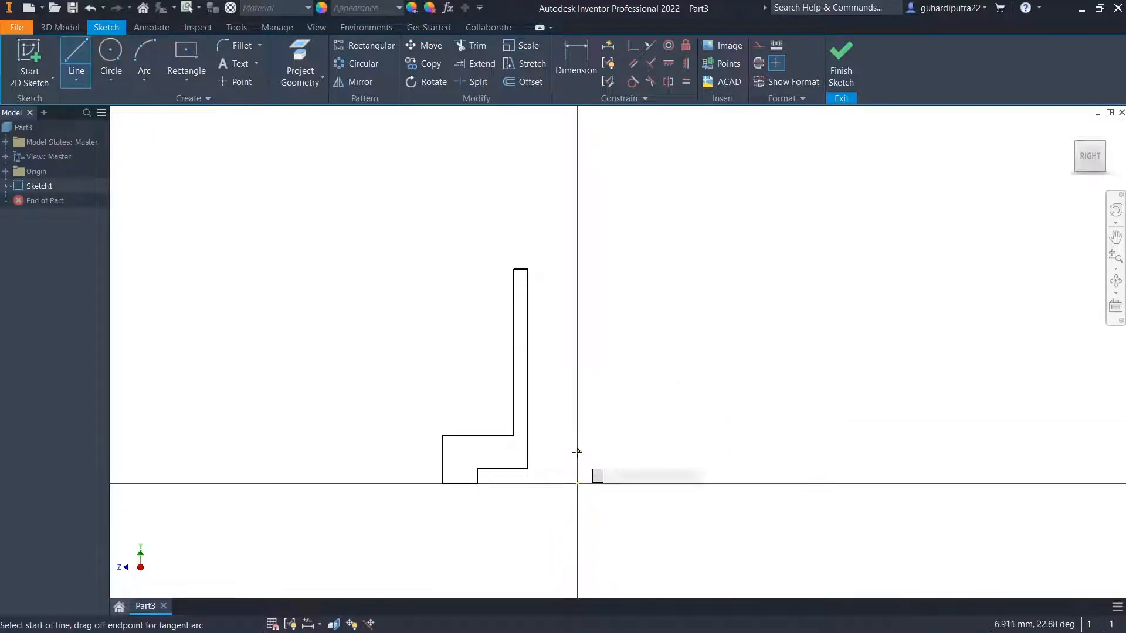
click(577, 483)
middle_drag(578, 109, 566, 271)
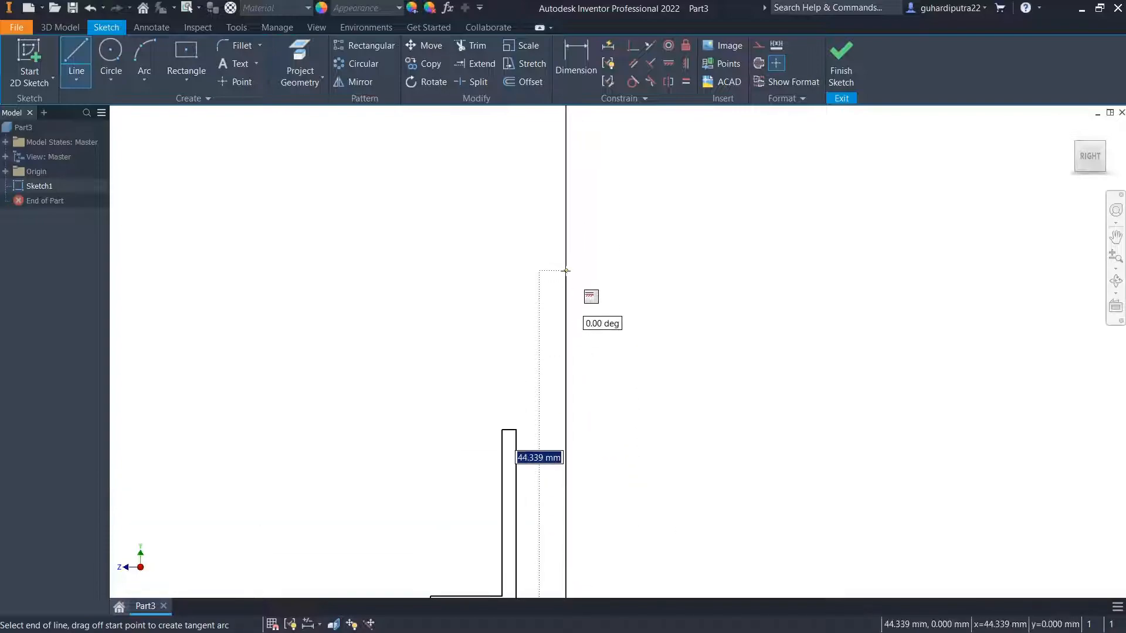
middle_drag(567, 220, 560, 365)
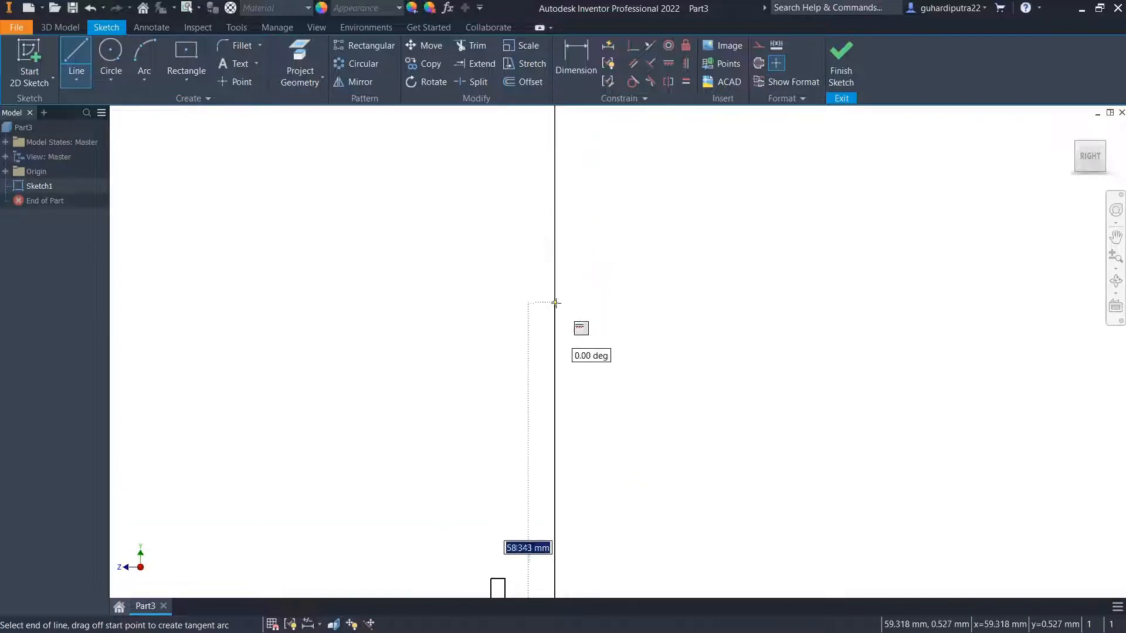
click(555, 315)
key(Escape)
click(558, 349)
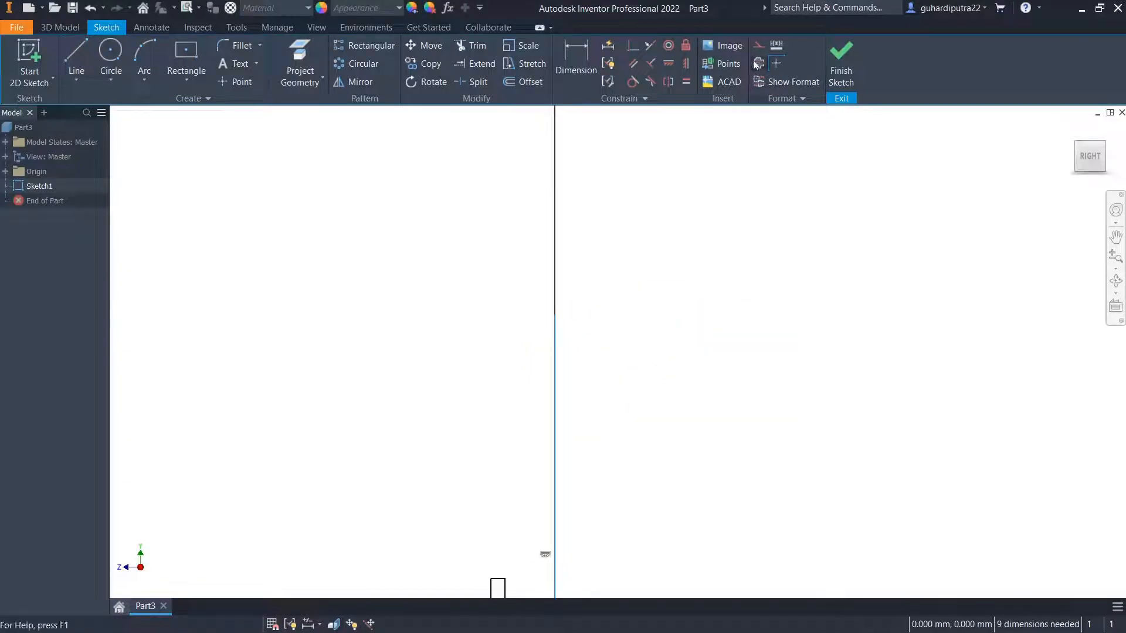
scroll(727, 358, down, 5)
scroll(667, 352, up, 3)
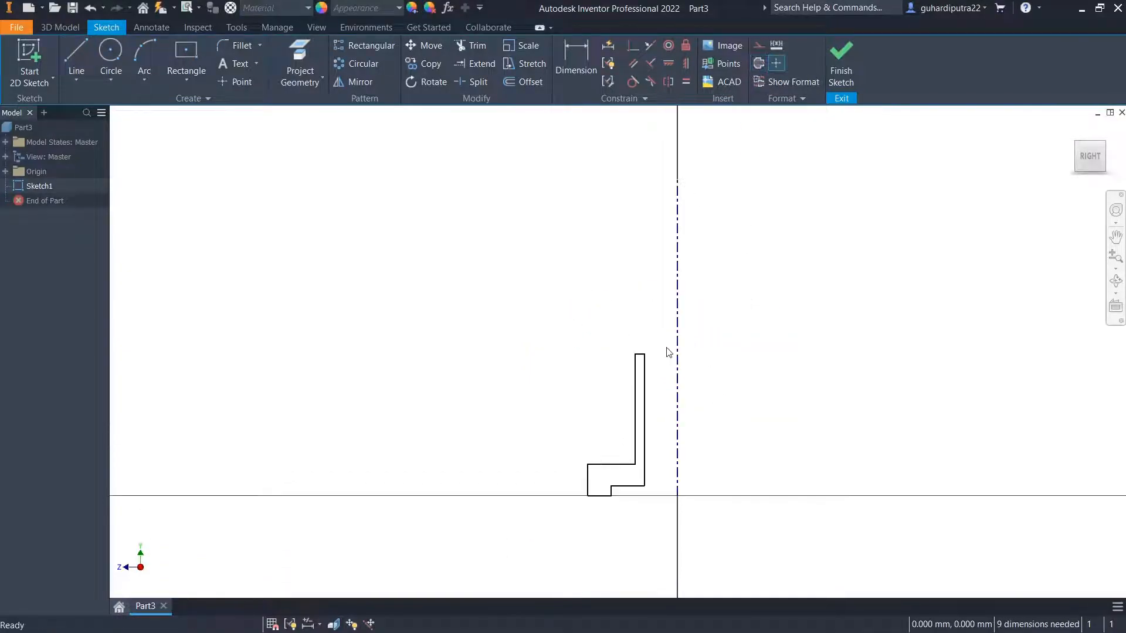
Step: Dimension the profile's overall height from its base to its top edge as 60 mm
click(576, 62)
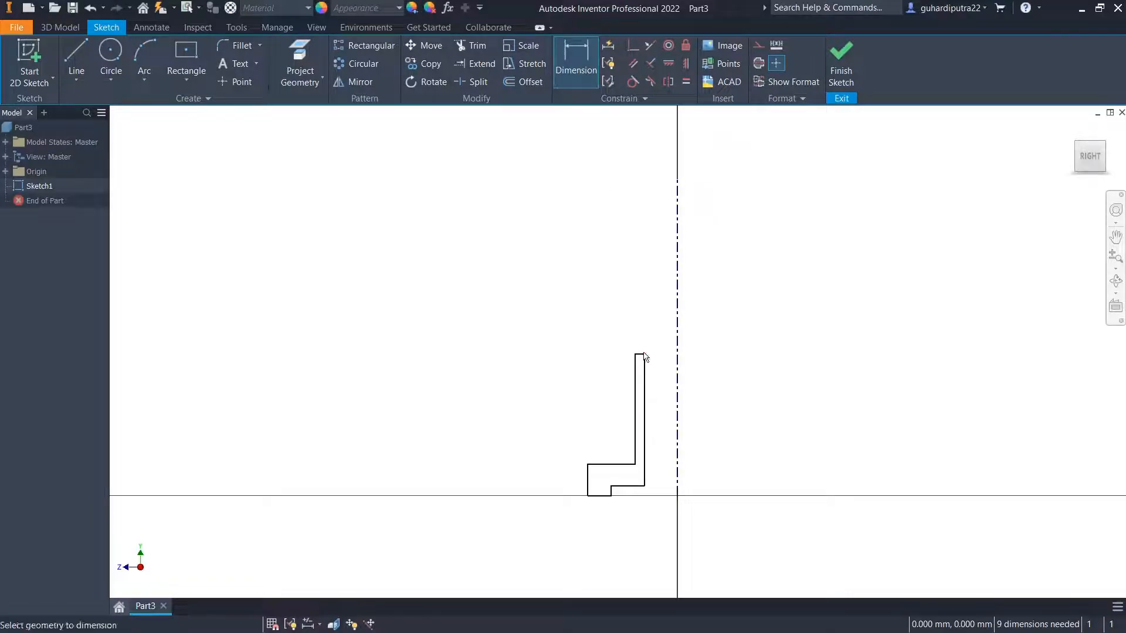
scroll(644, 360, up, 4)
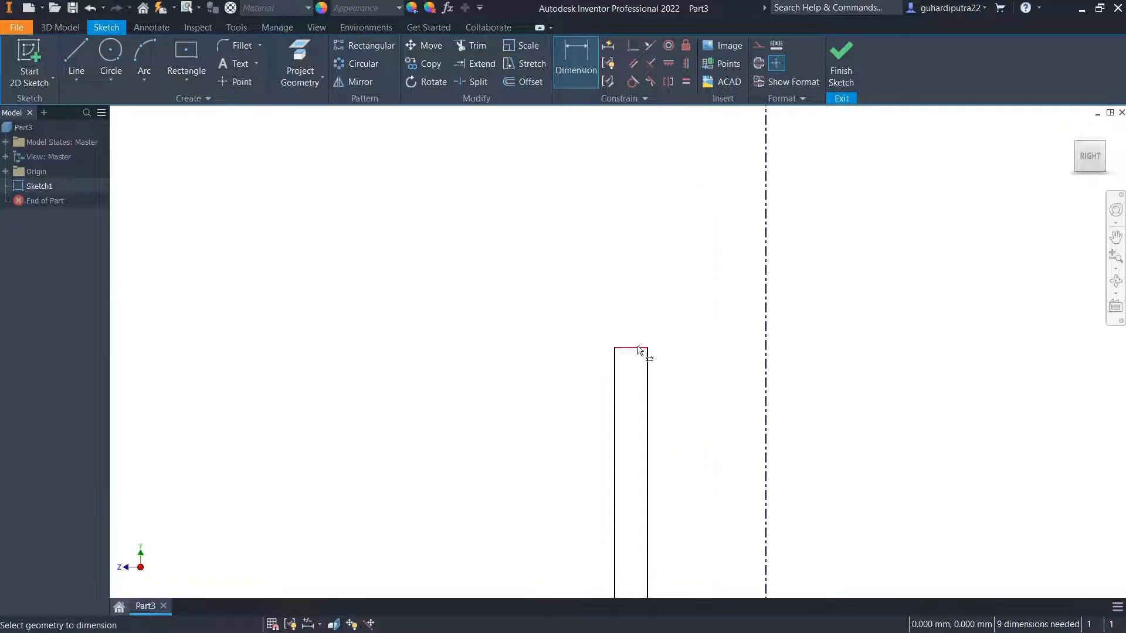
scroll(639, 350, down, 4)
click(584, 525)
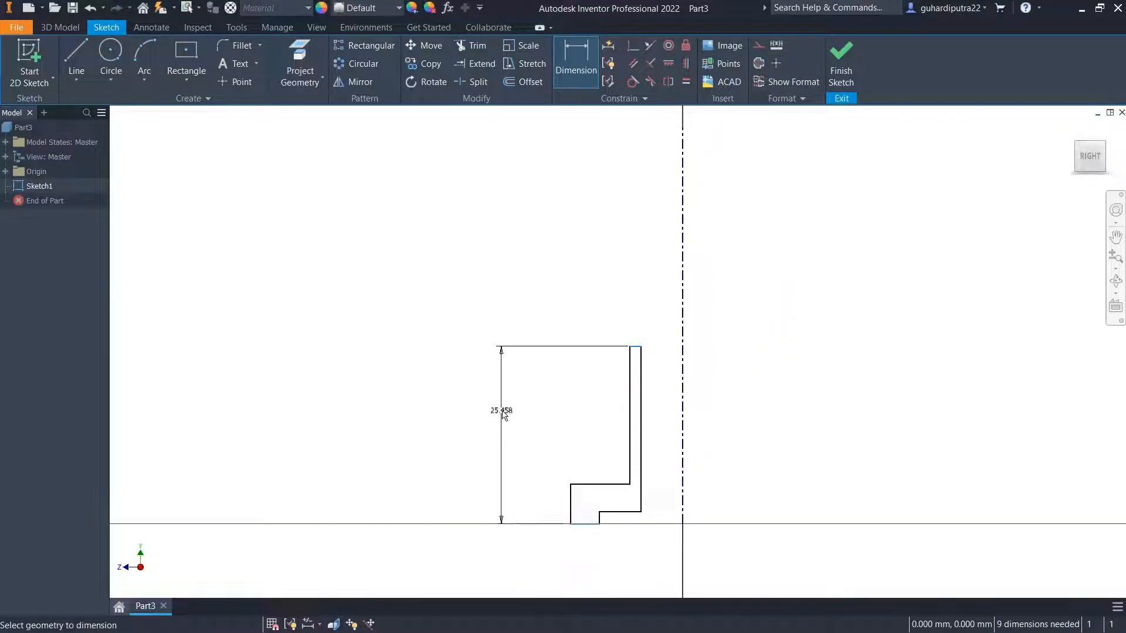
click(502, 418)
text(60)
key(Return)
Step: Dimension the flange's outer edge about the centerline as a 64 mm diameter
scroll(543, 434, down, 4)
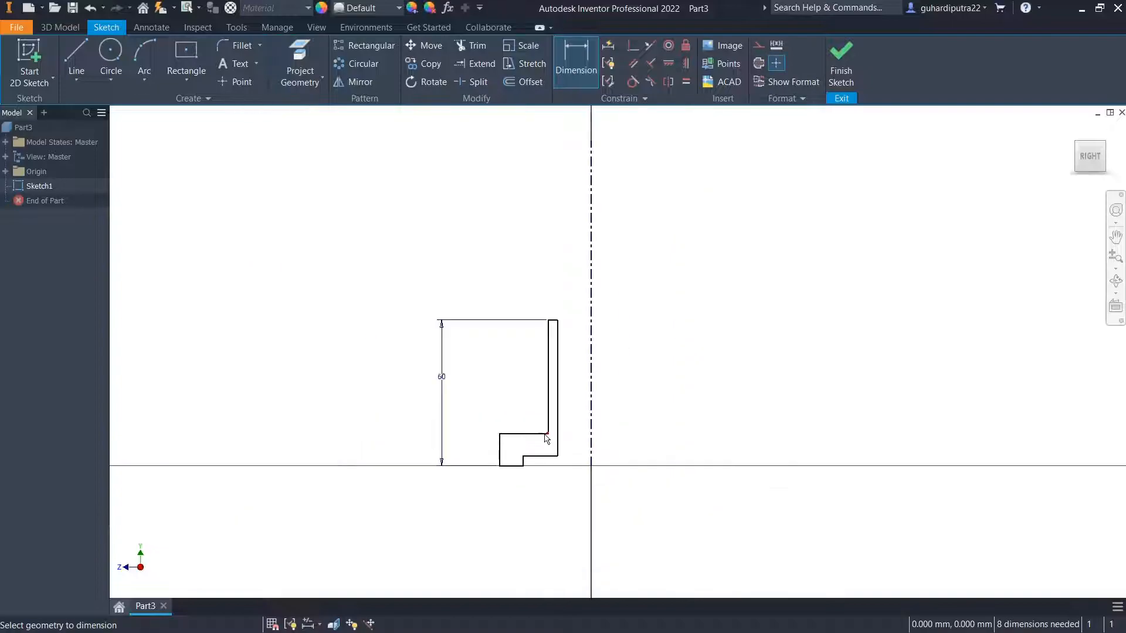
scroll(516, 467, up, 3)
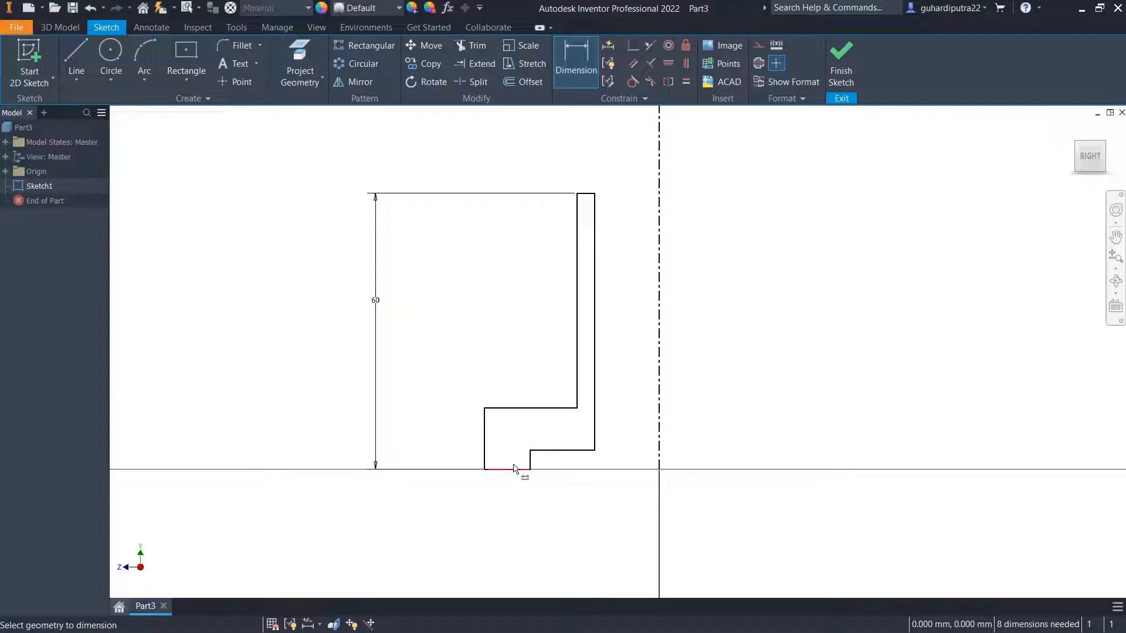
click(659, 447)
click(562, 526)
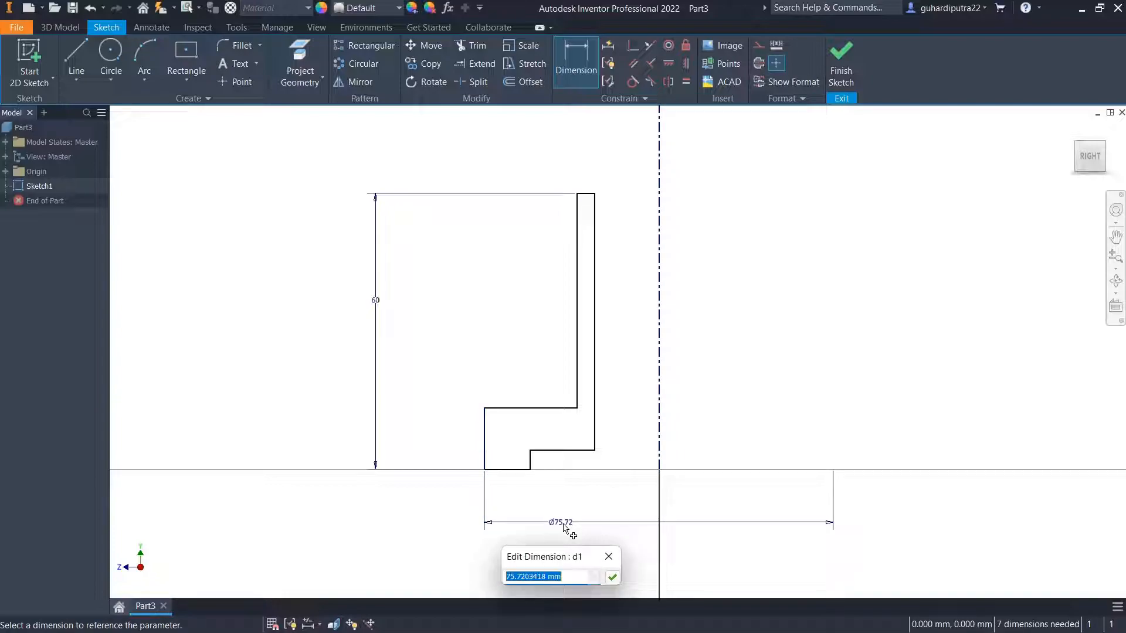
text(64)
key(Return)
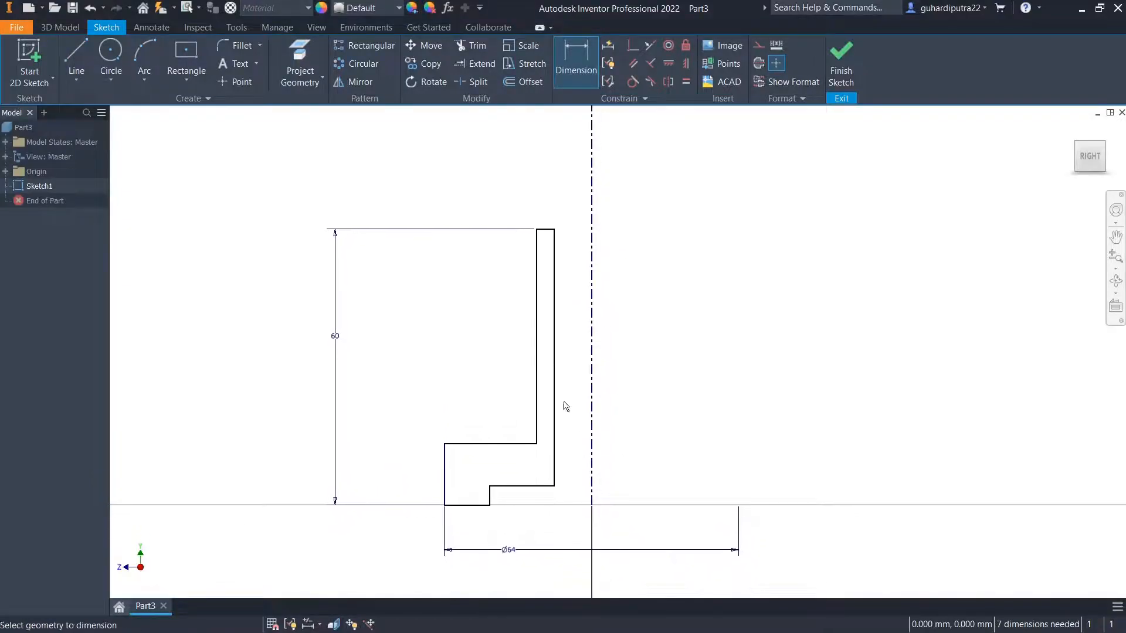
Step: Dimension the outer edge of the tall upright wall about the centerline as a 35 mm diameter
click(536, 411)
click(591, 375)
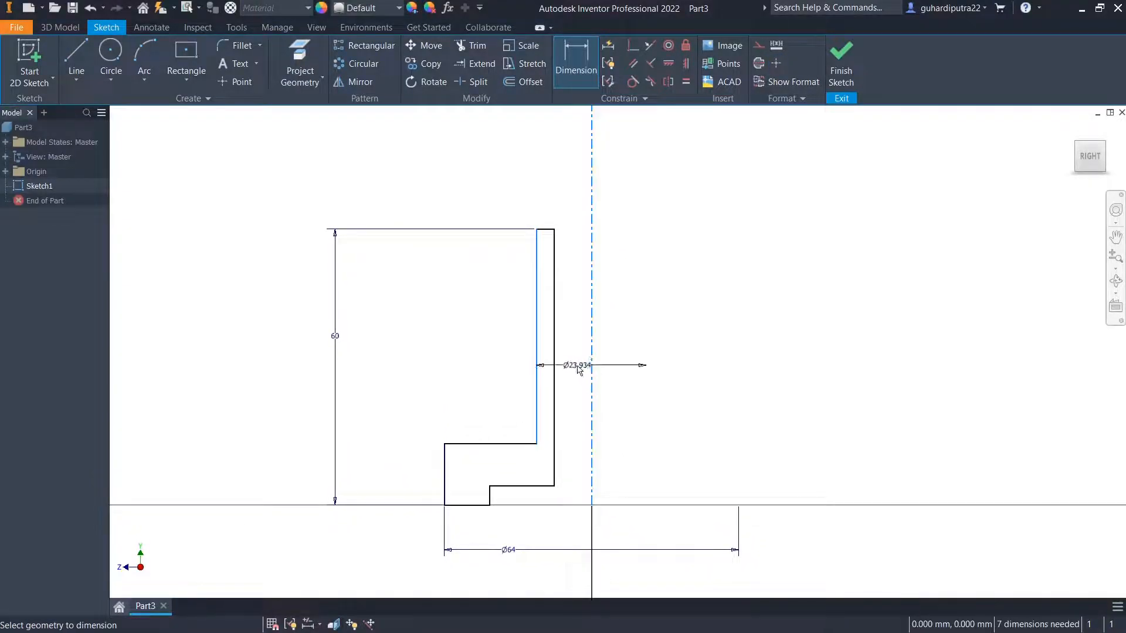
click(579, 375)
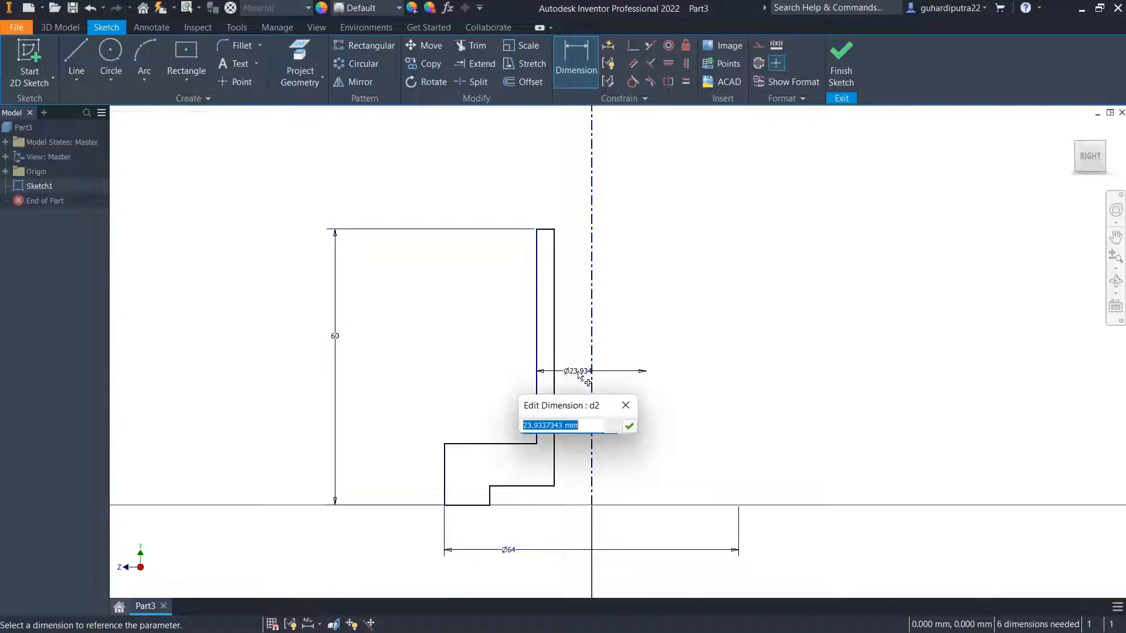
text(3)
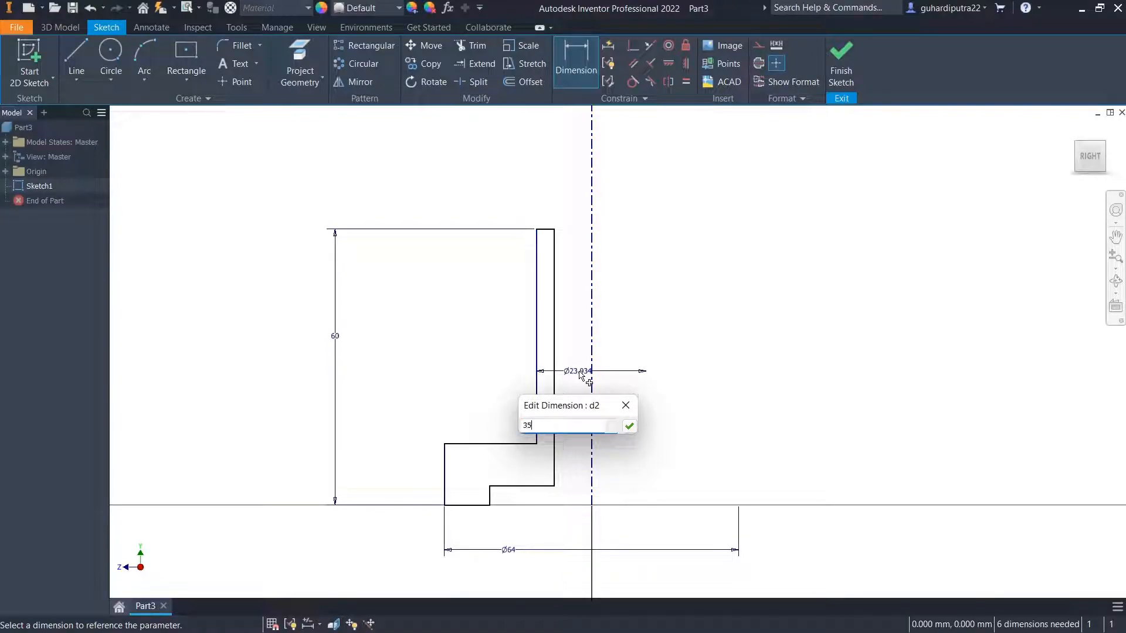
text(5)
key(Return)
Step: Dimension the inner edge of the upright wall about the centerline as a 30 mm diameter
click(555, 394)
click(592, 409)
click(585, 397)
text(30)
key(Return)
Step: Dimension the flange's thickness between its upper edge and its base as 6 mm
middle_drag(561, 391, 573, 345)
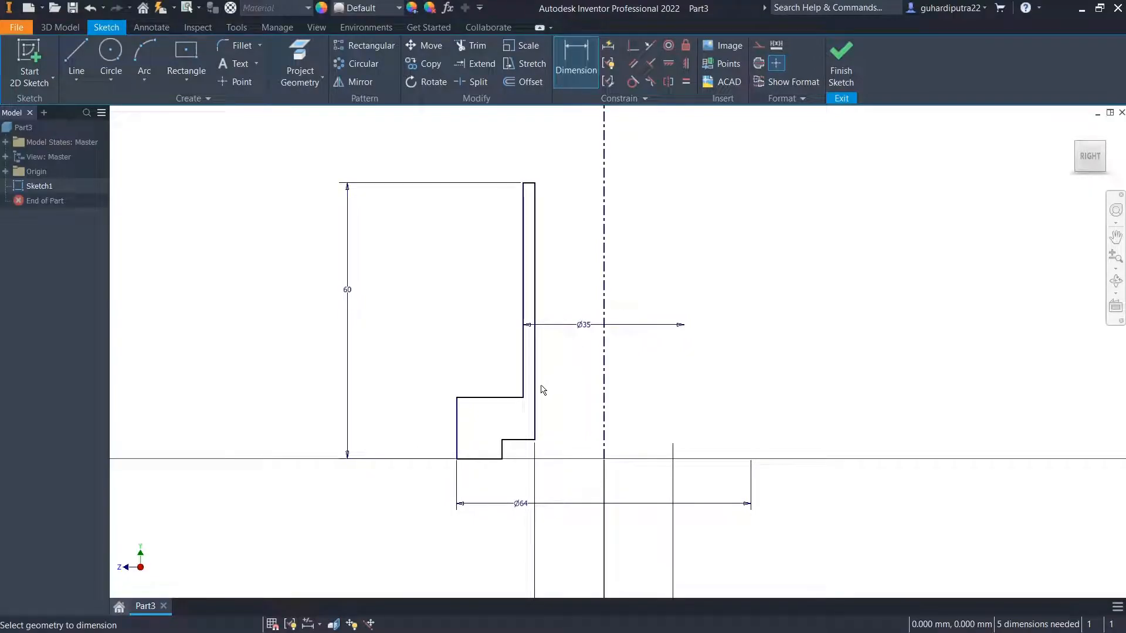
click(481, 399)
click(469, 459)
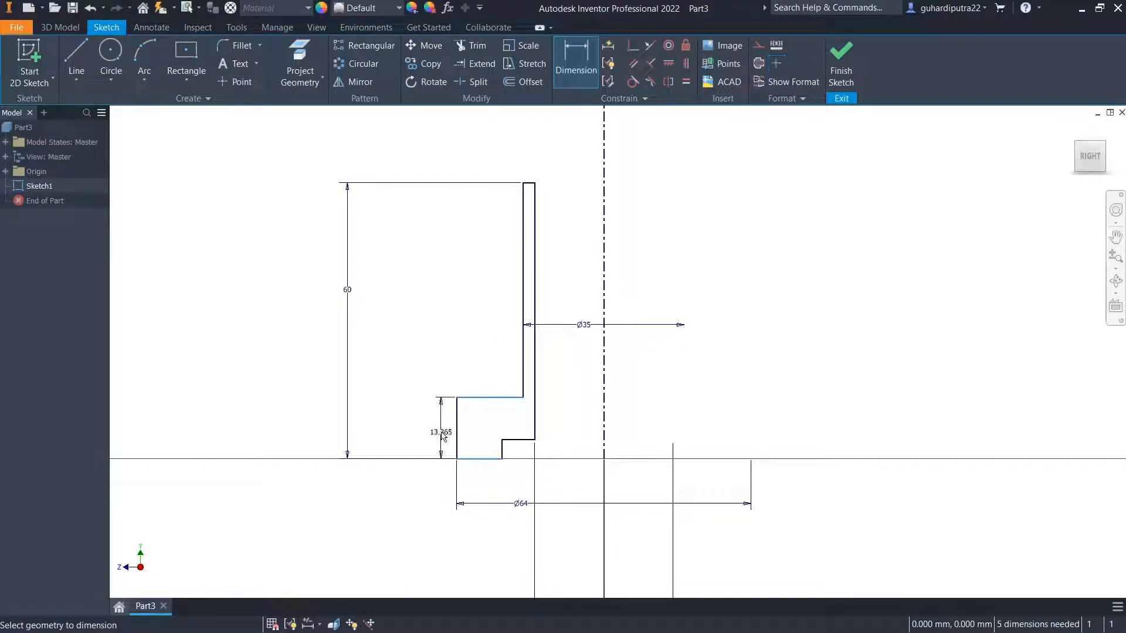
click(430, 435)
text(6)
key(Return)
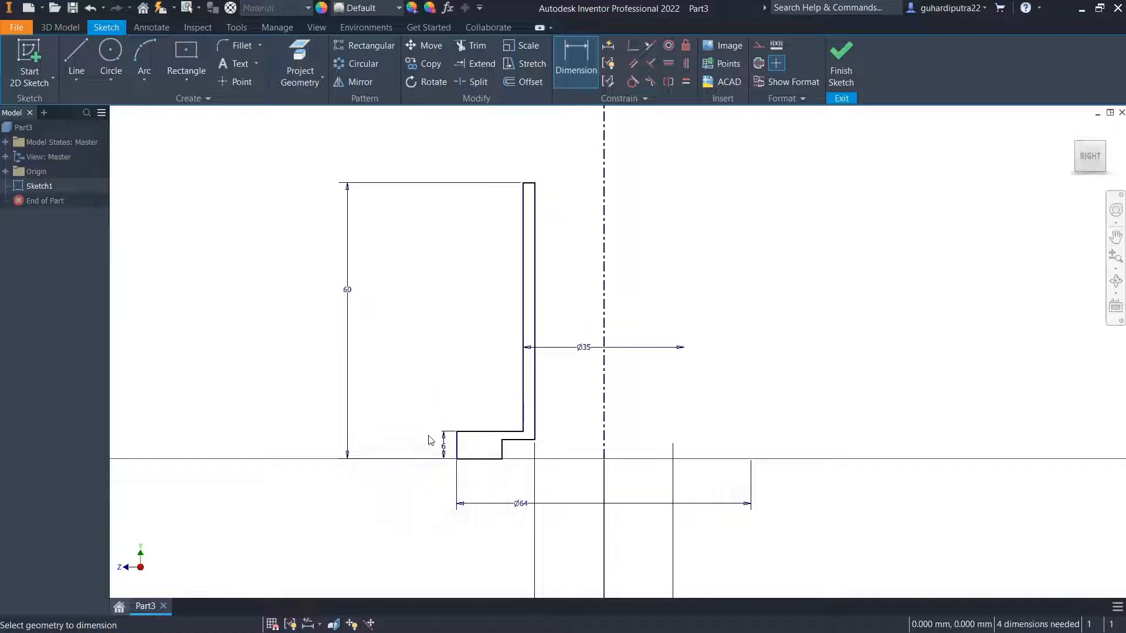
Step: Dimension the height of the small recess step under the flange as 2.3 mm
click(503, 452)
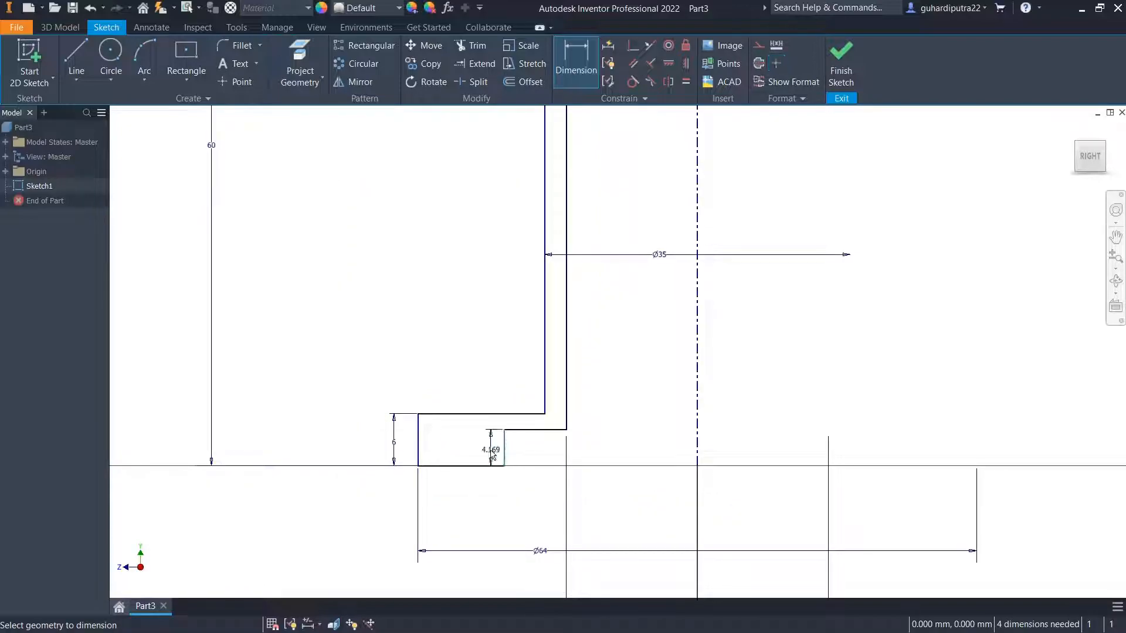
scroll(495, 449, up, 5)
click(477, 450)
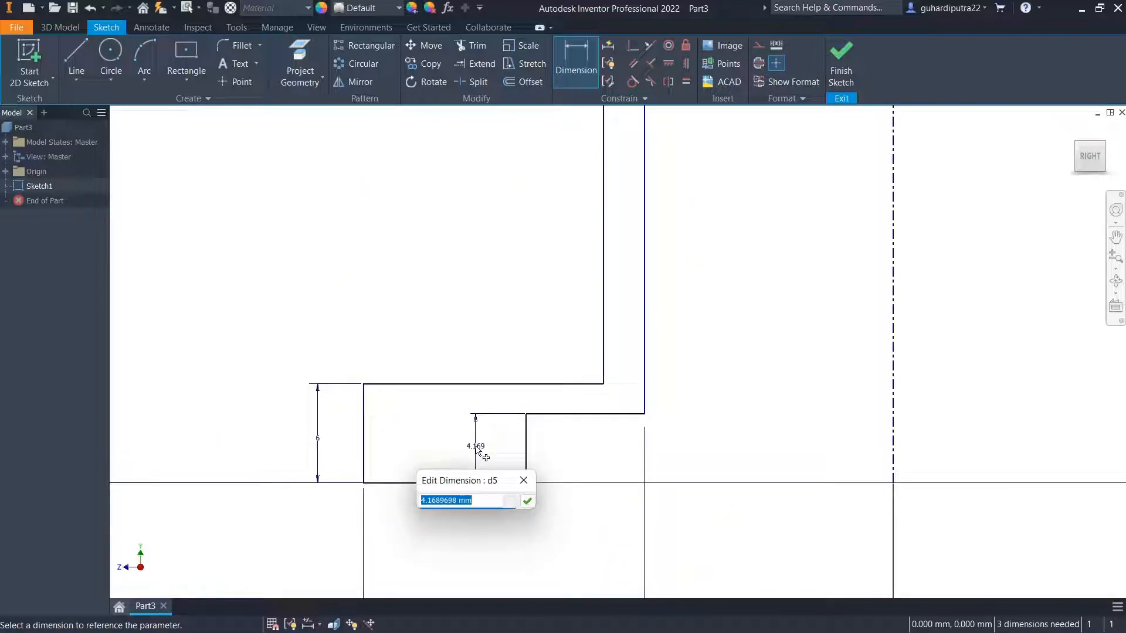
text(2.3)
click(527, 501)
Step: Dimension the flange's base width, from its outer edge to the recess step, as 12 mm
scroll(518, 463, down, 3)
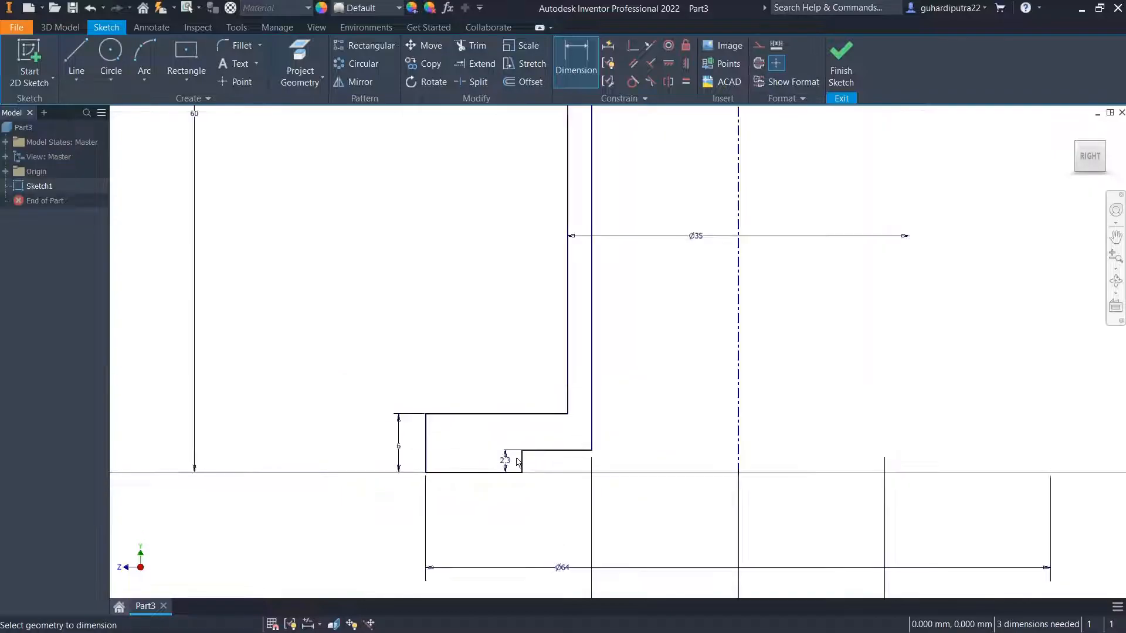
click(522, 465)
click(427, 464)
click(464, 509)
text(12)
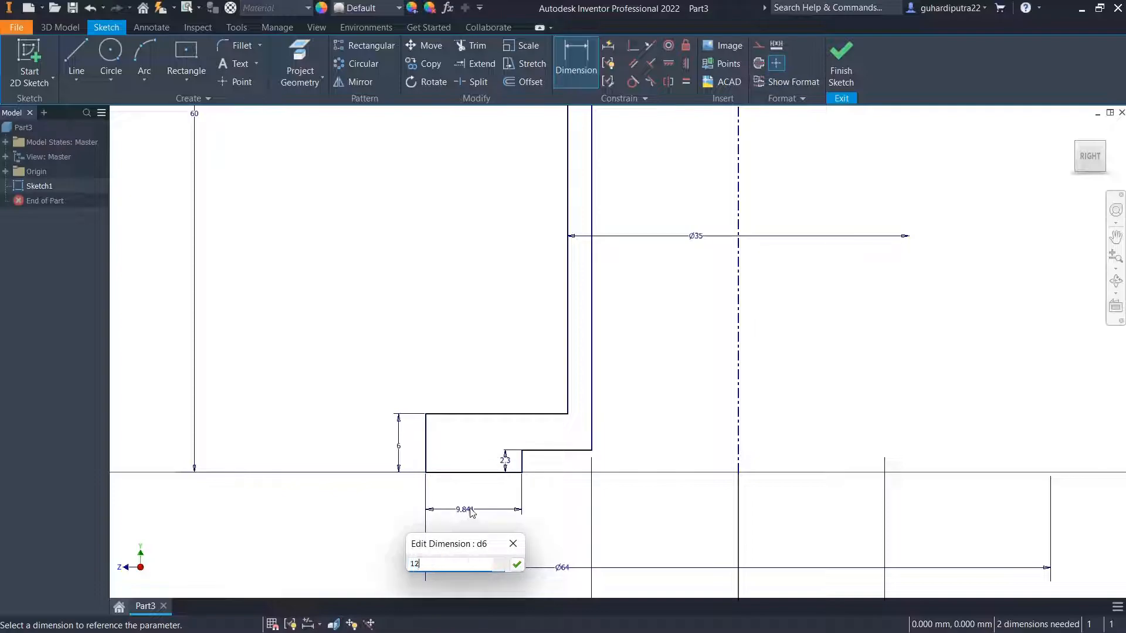
key(Return)
scroll(554, 473, down, 2)
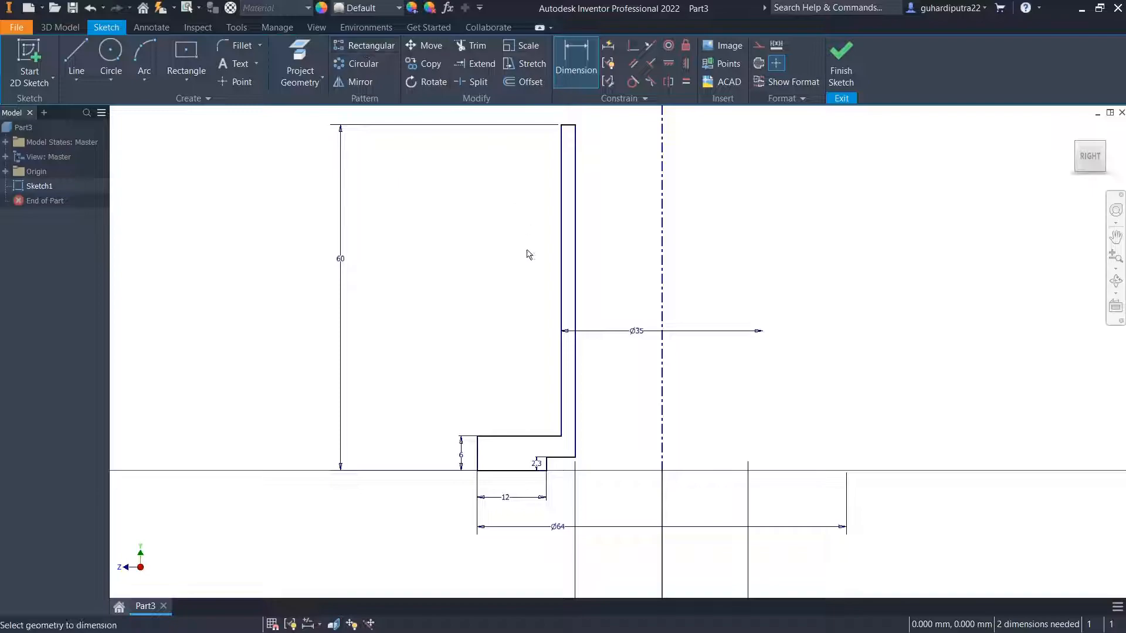
click(260, 45)
click(252, 95)
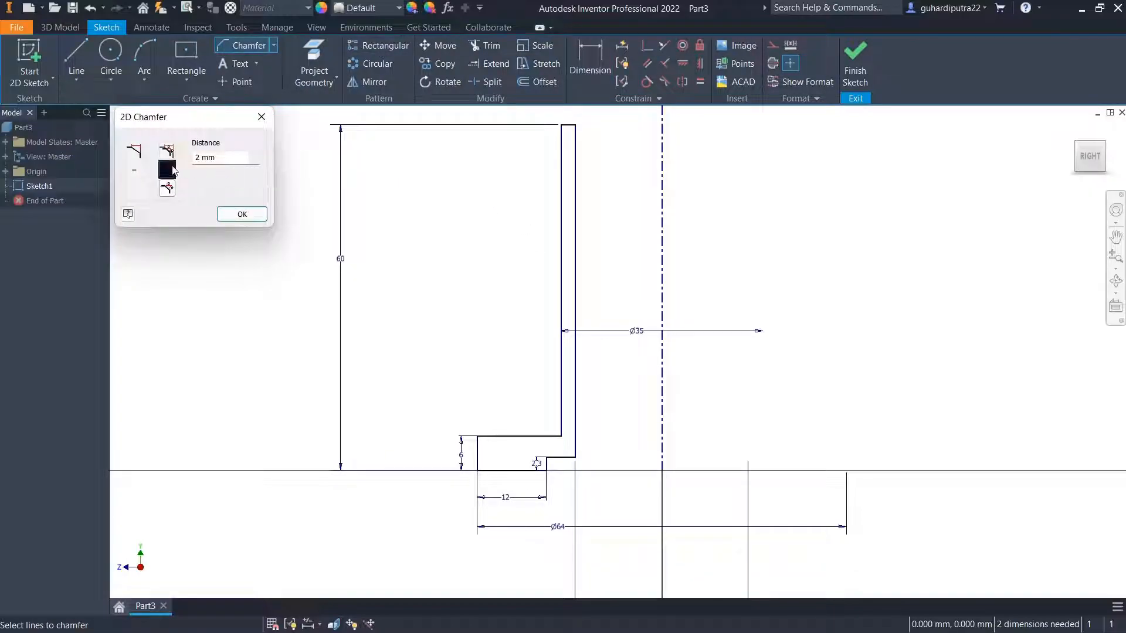
drag(232, 154, 190, 163)
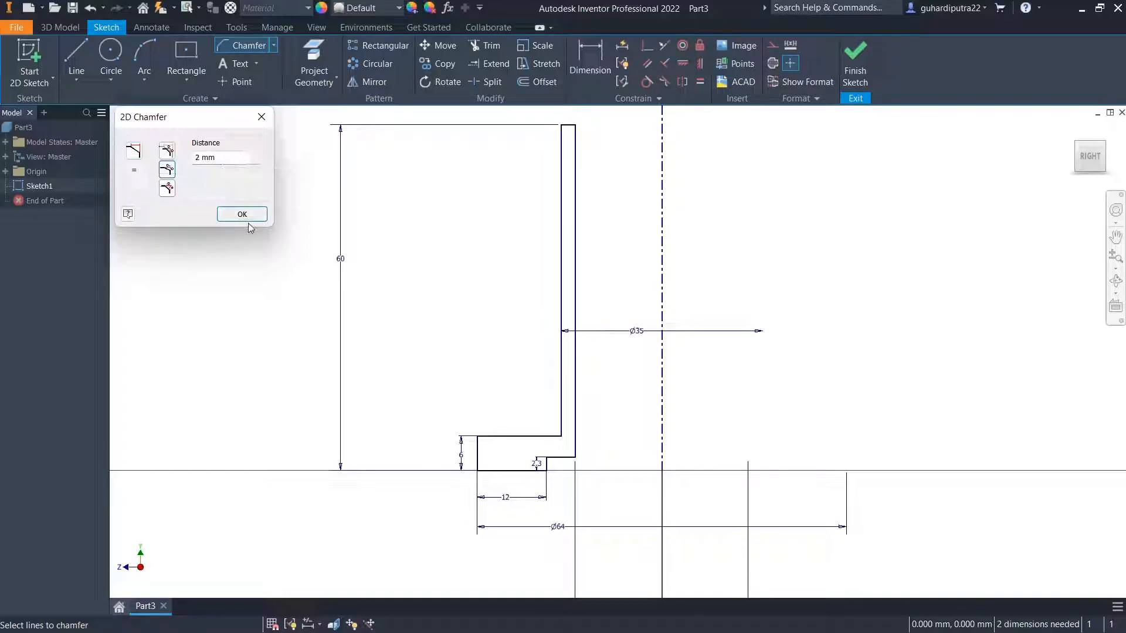
click(261, 117)
Step: Chamfer both top corners of the upright wall with a 0.5 mm distance
click(253, 46)
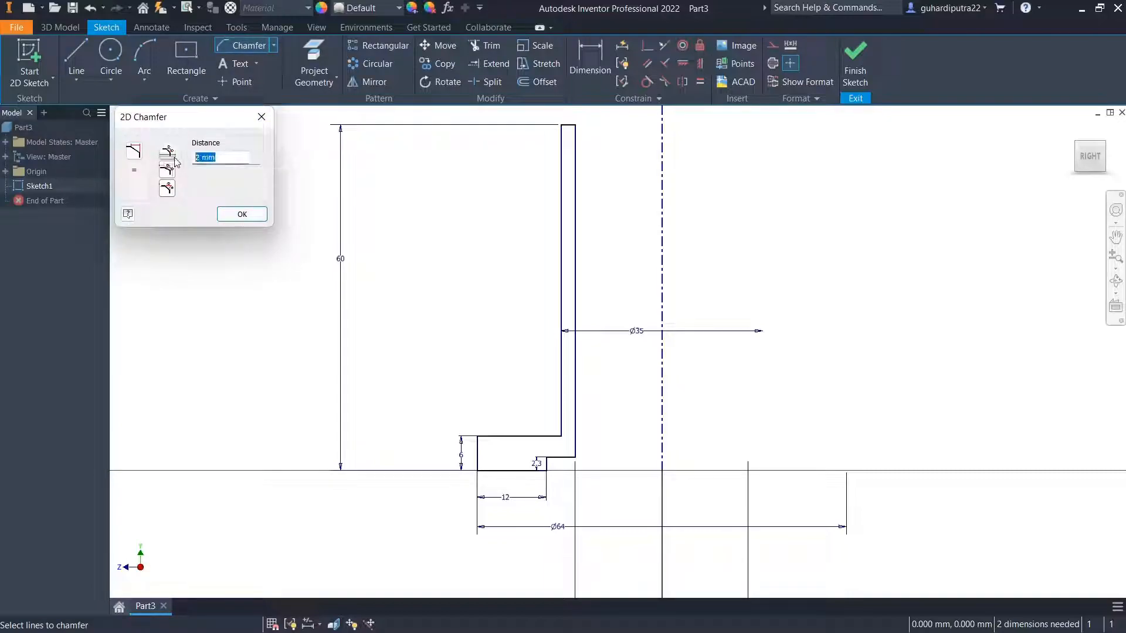
text(0.5)
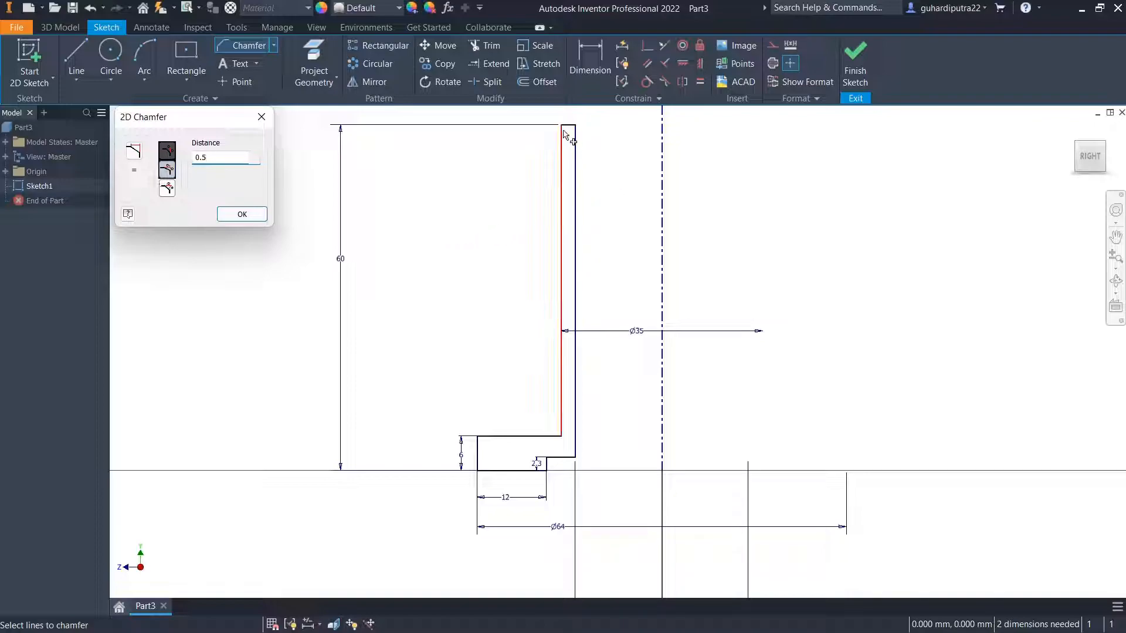
scroll(572, 132, up, 5)
click(553, 223)
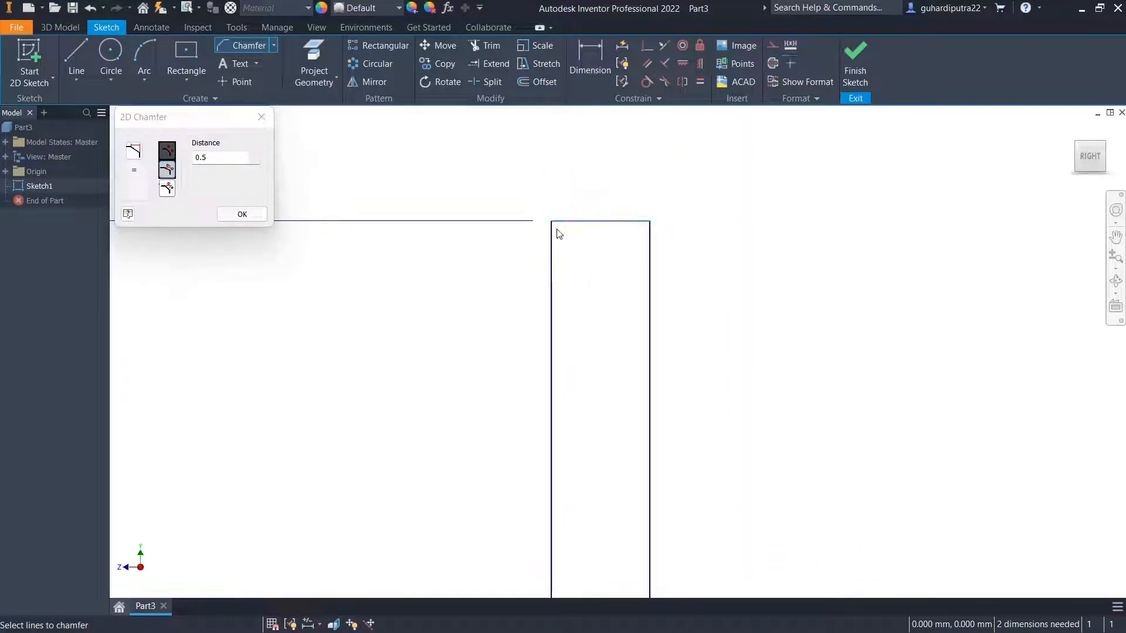
click(650, 256)
scroll(607, 264, down, 4)
Step: Chamfer the flange's upper and lower outer corners with the same 0.5 mm distance
mouse_move(540, 439)
middle_down()
mouse_move(543, 329)
mouse_move(541, 358)
middle_up()
scroll(543, 352, down, 2)
scroll(510, 414, up, 5)
click(485, 400)
click(472, 414)
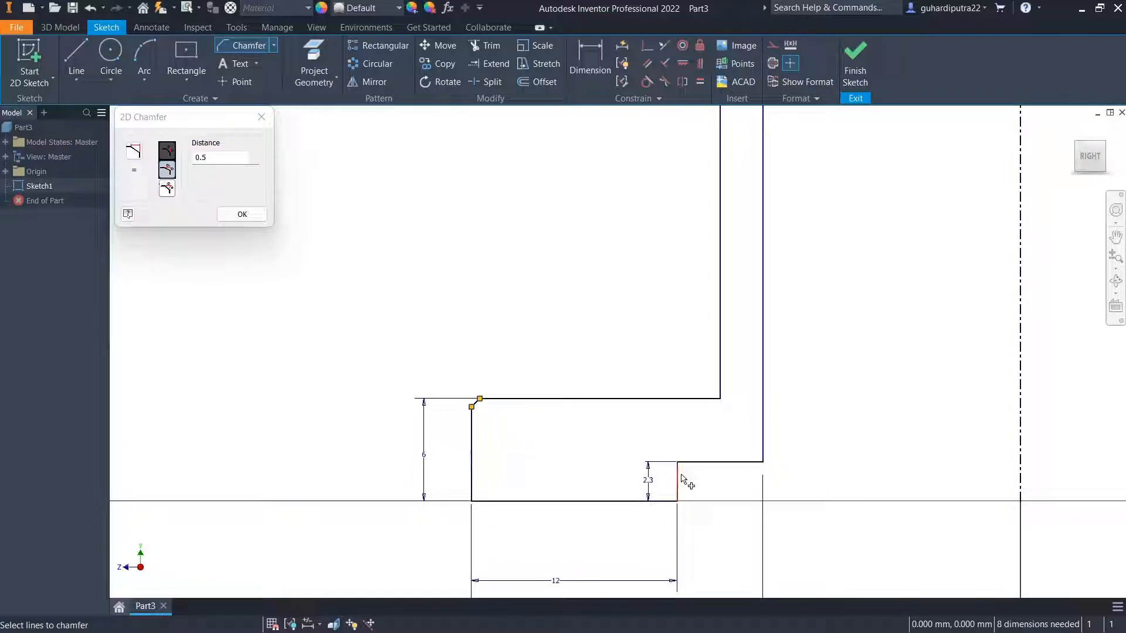
scroll(677, 484, up, 3)
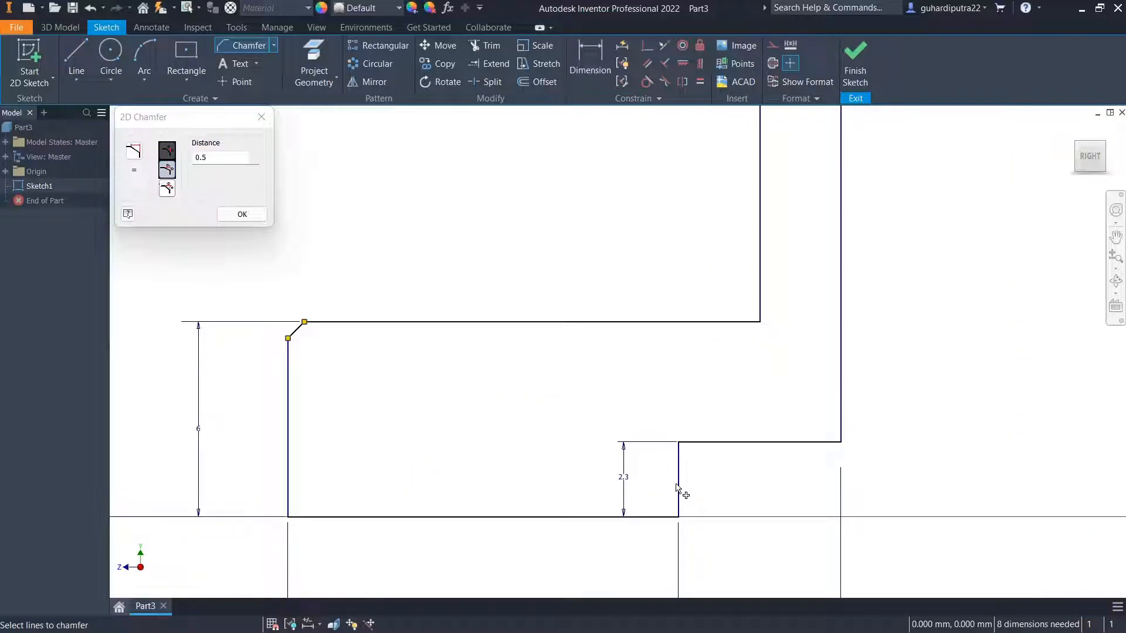
click(339, 517)
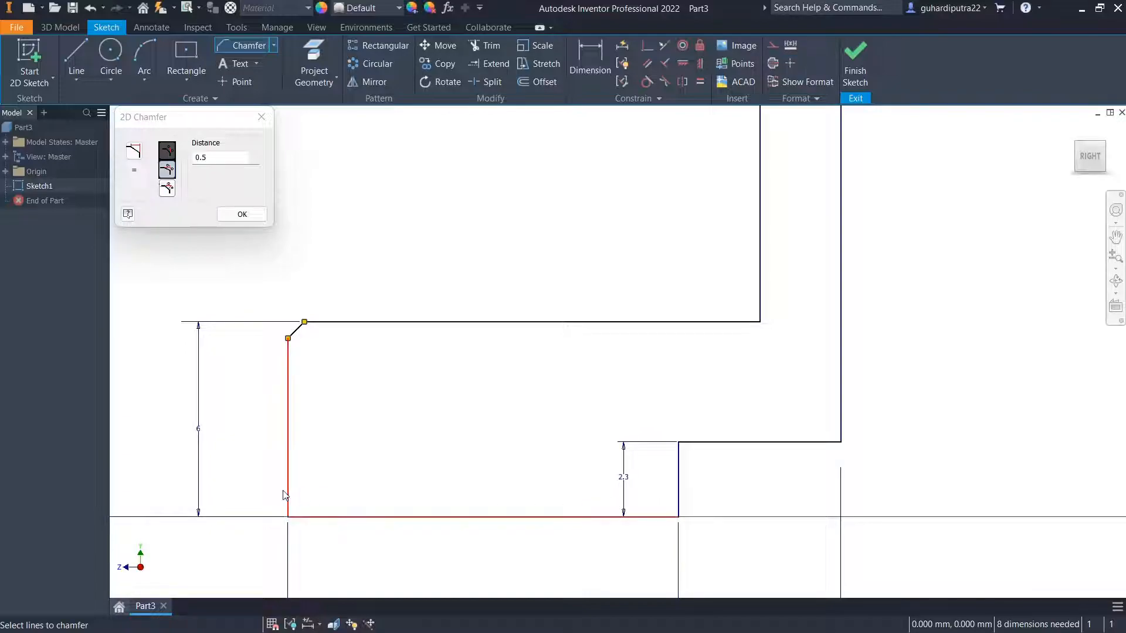
click(288, 501)
Step: Chamfer the lower inner corner, where the wall's inner edge meets the recess step, at 0.5 mm and end the 2D chamfer
scroll(366, 505, down, 5)
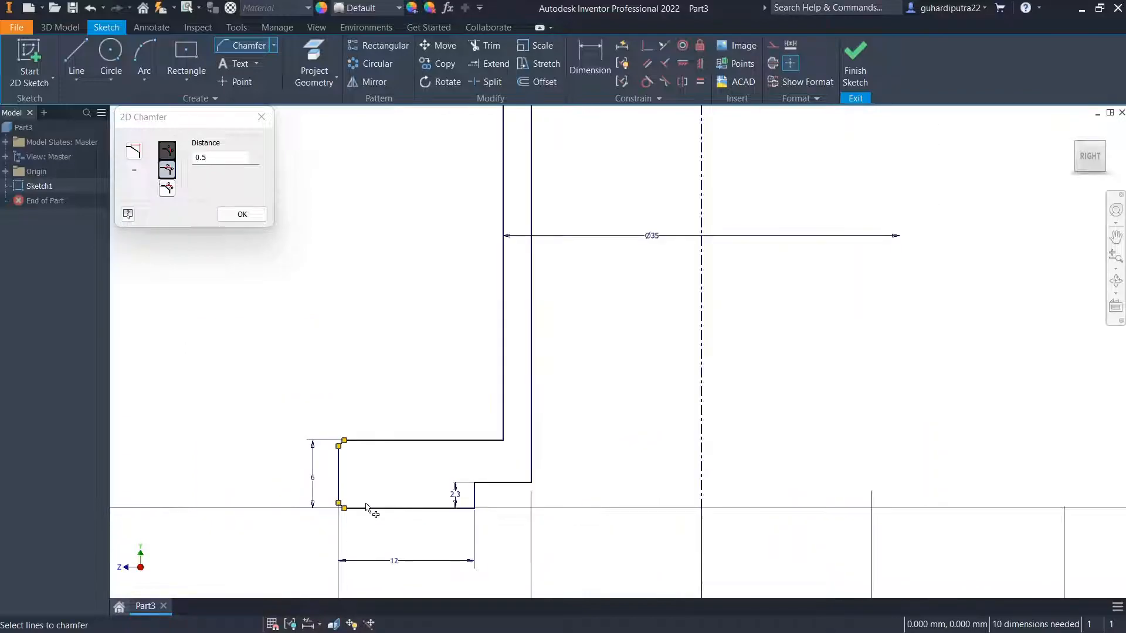
scroll(517, 478, up, 3)
click(527, 491)
click(543, 483)
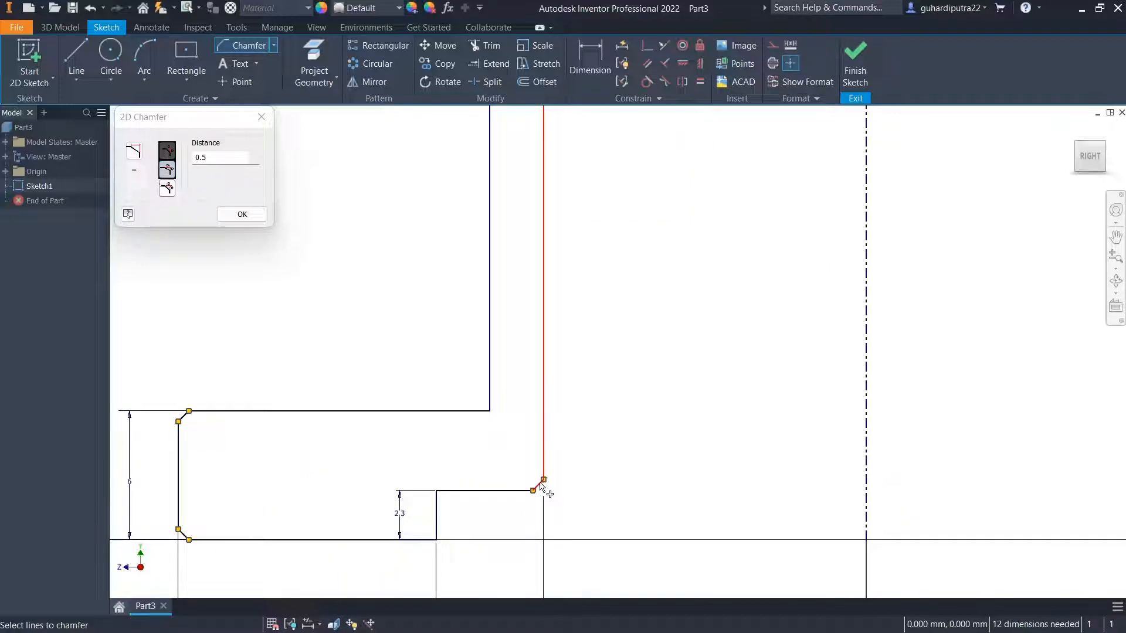
scroll(563, 445, down, 2)
middle_drag(591, 445, 607, 447)
click(242, 215)
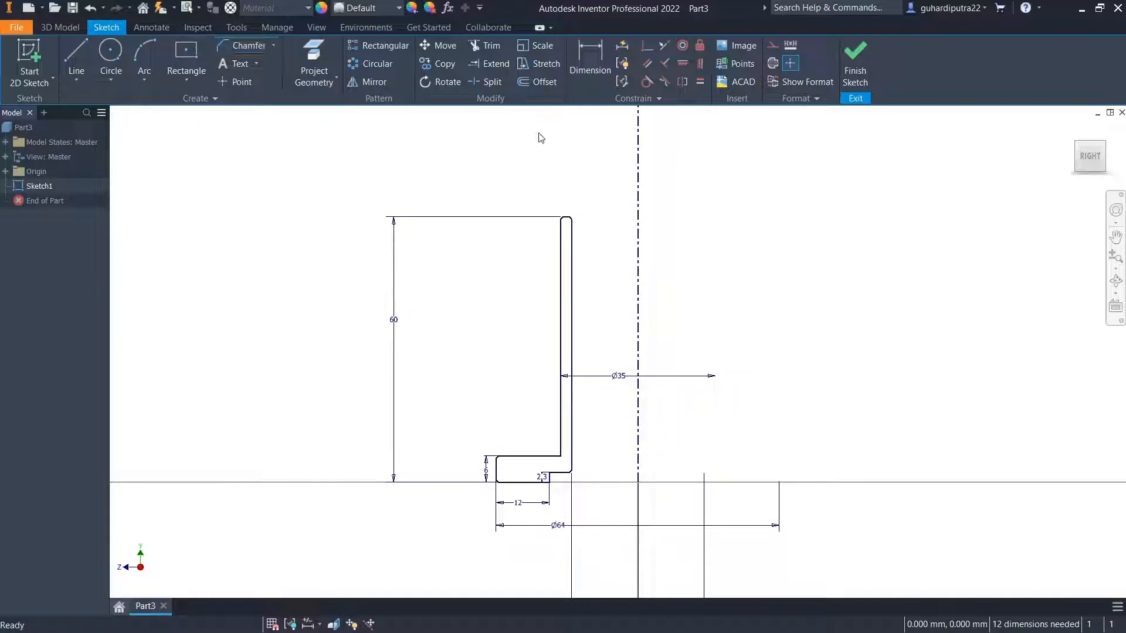
Step: Check the size of the chamfer at the wall's top outer corner with a trial dimension, without placing it
scroll(567, 217, up, 8)
scroll(548, 235, up, 3)
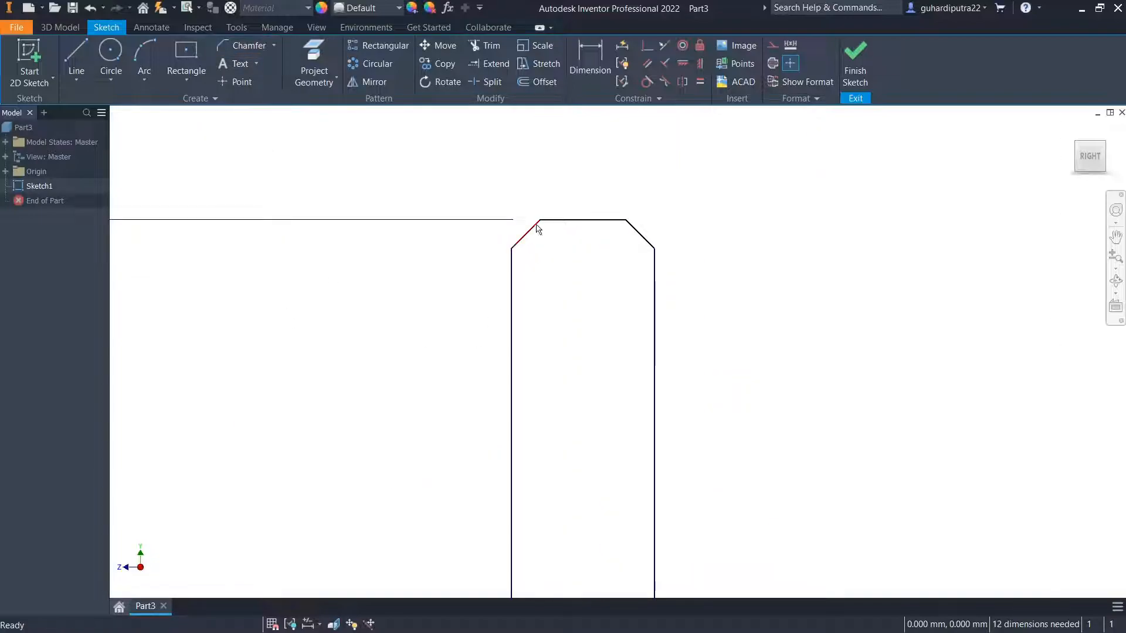
scroll(534, 221, down, 2)
click(587, 70)
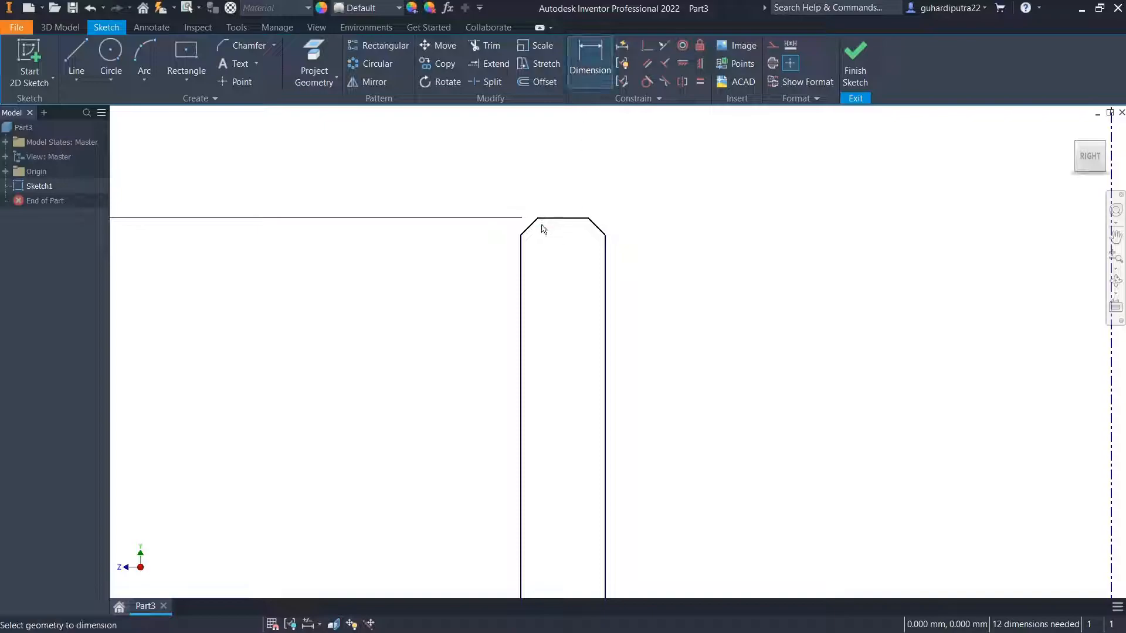
click(522, 244)
click(536, 219)
right_click(481, 189)
click(443, 185)
click(574, 83)
click(521, 235)
right_click(468, 251)
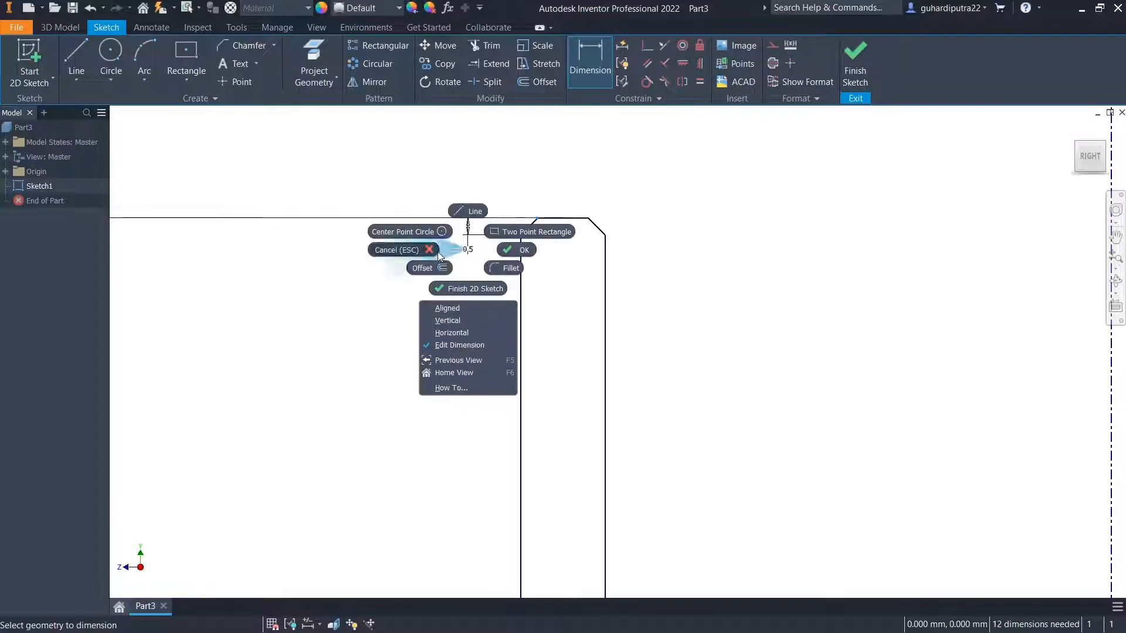
click(435, 250)
Step: Finish the profile sketch and revolve the profile a full 360 degrees about the centerline
scroll(575, 275, down, 8)
middle_drag(612, 356, 606, 320)
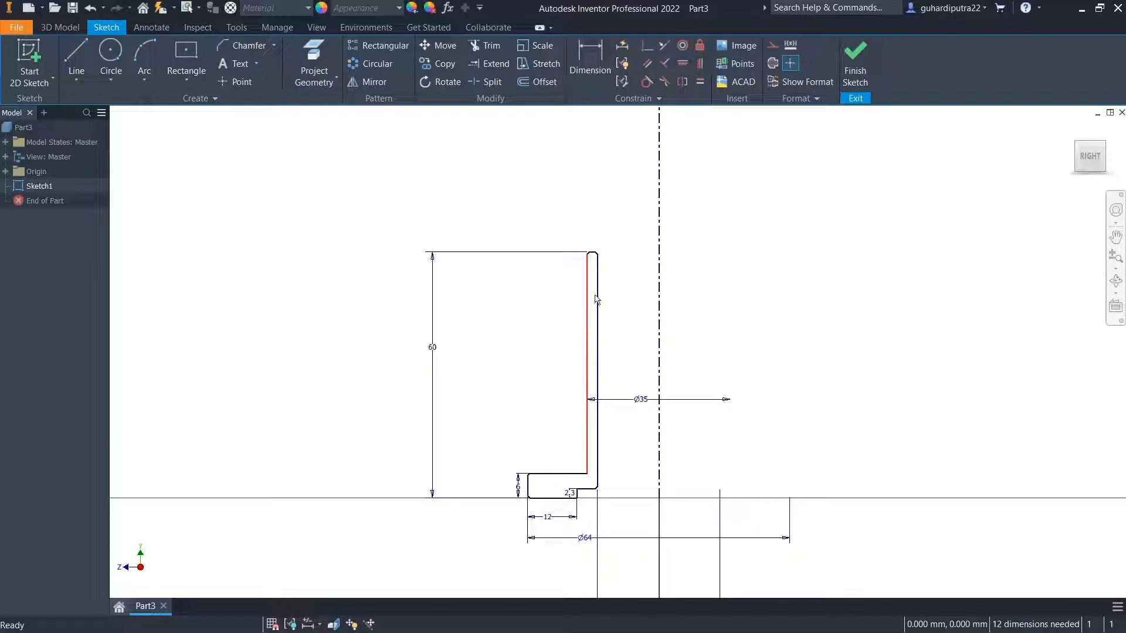
click(855, 59)
scroll(723, 386, down, 5)
middle_drag(674, 326, 638, 382)
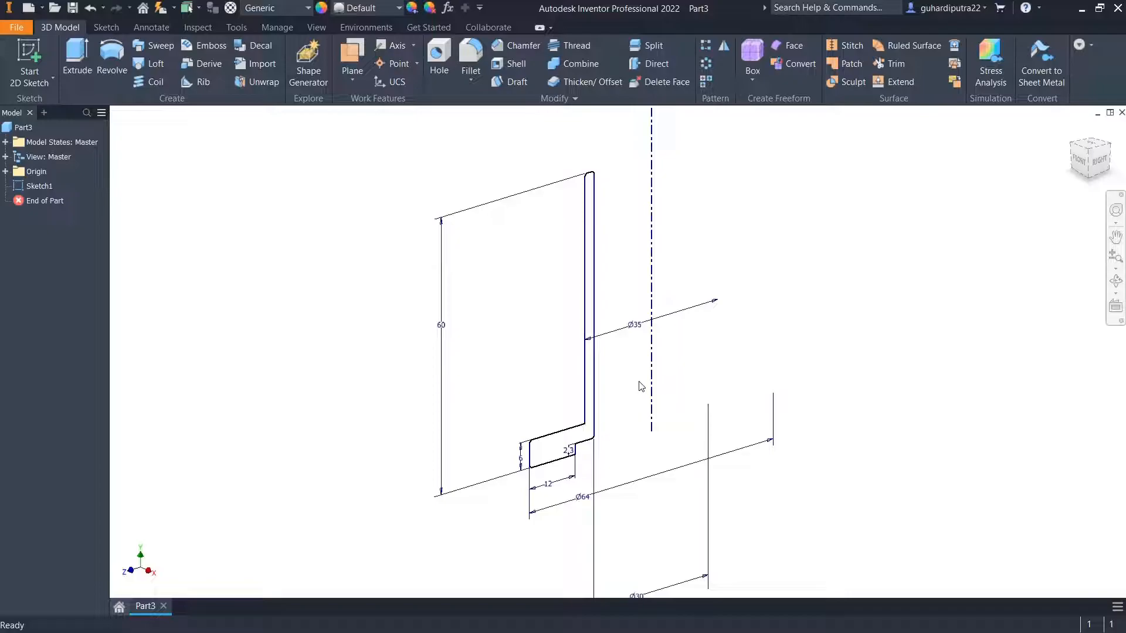
click(112, 58)
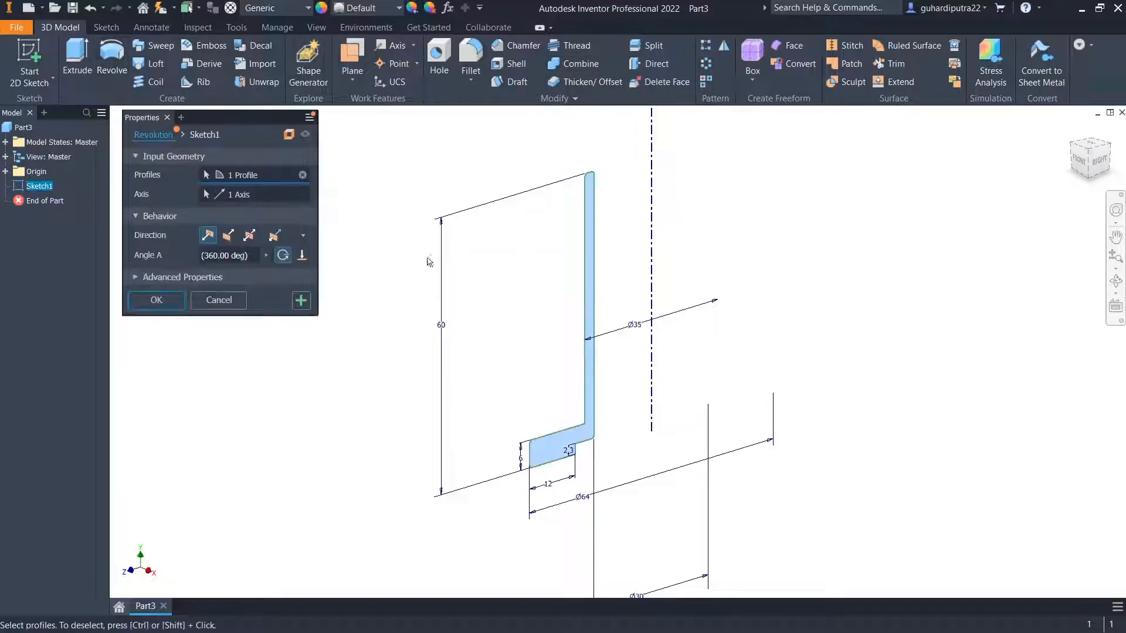
shift+middle_drag(733, 339, 637, 362)
click(153, 301)
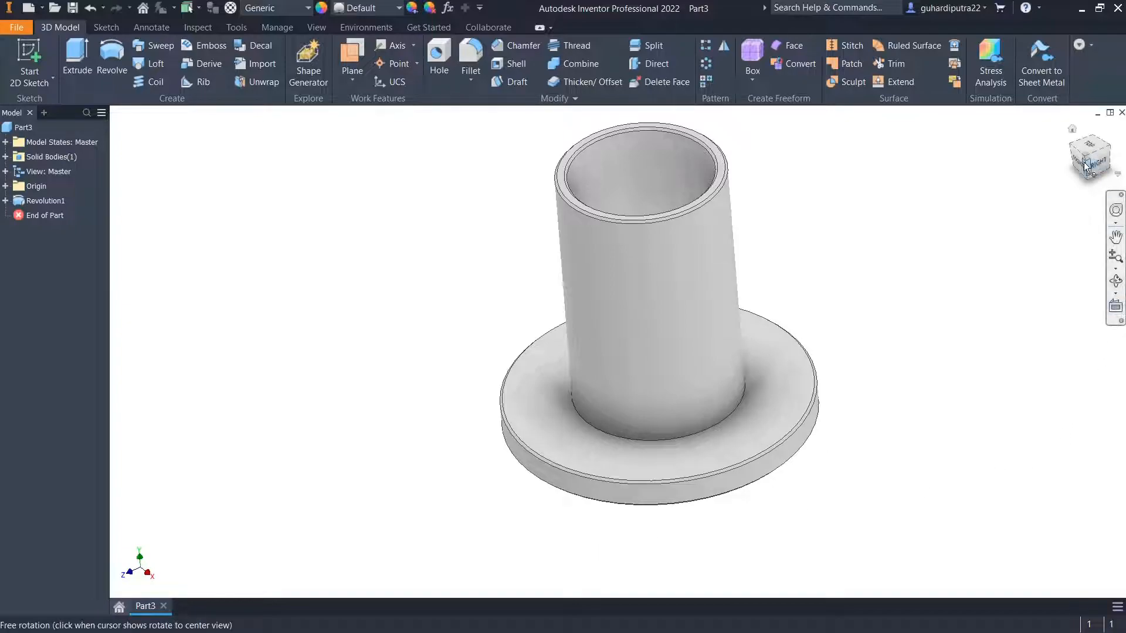
Step: Start a sketch on the flange's underside and draw a 50 mm diameter circle centred on the origin
click(1072, 129)
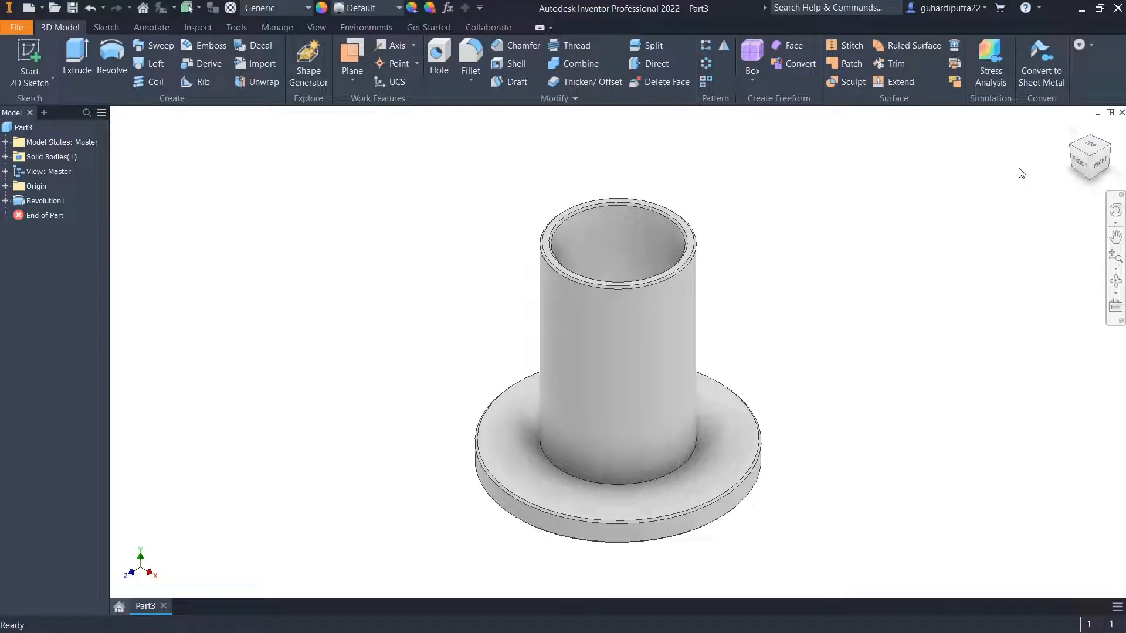
click(1090, 178)
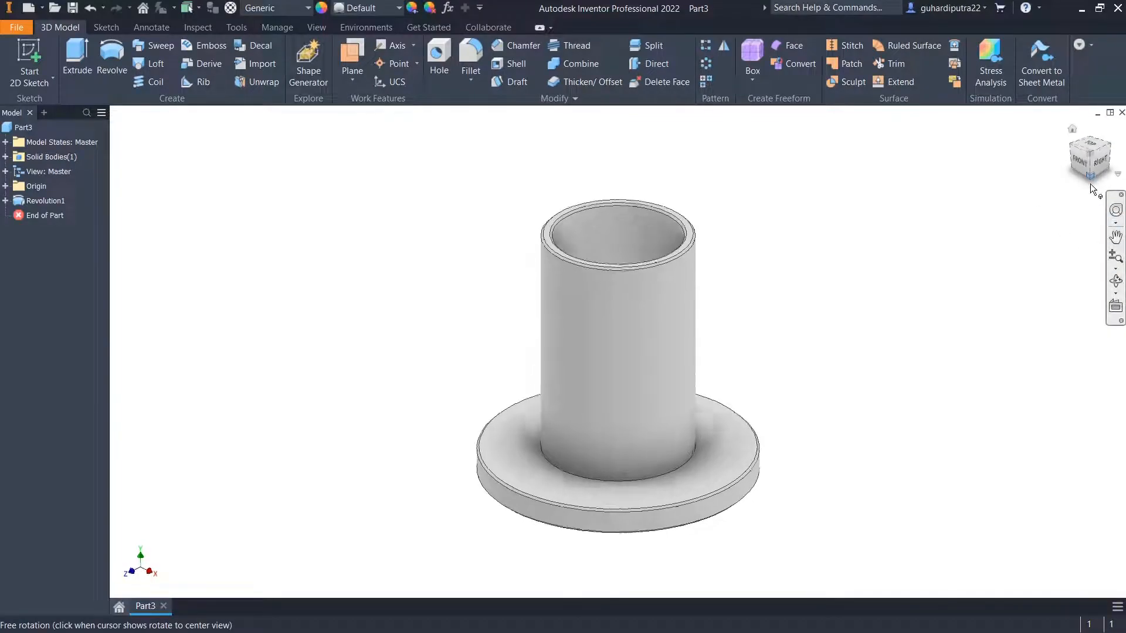
click(699, 415)
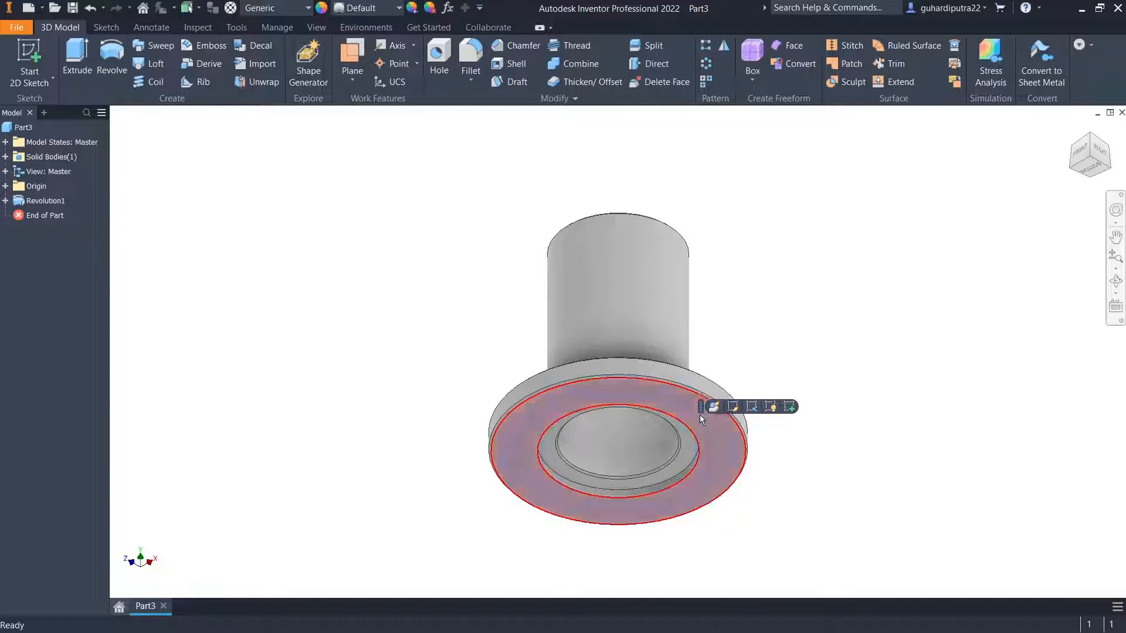
click(787, 406)
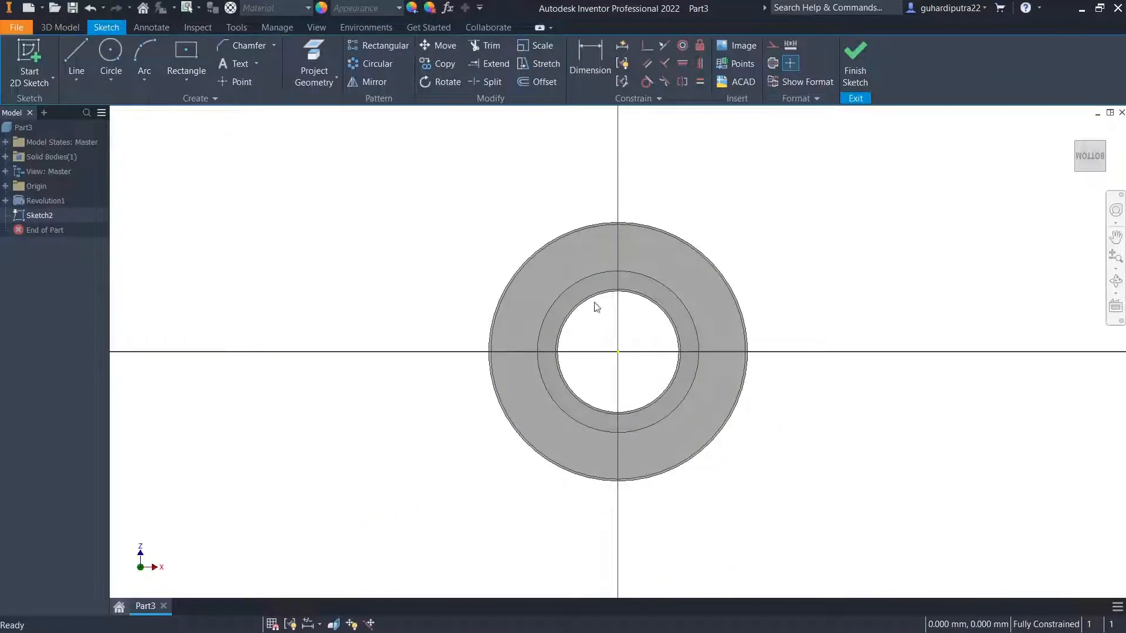
click(111, 59)
click(617, 352)
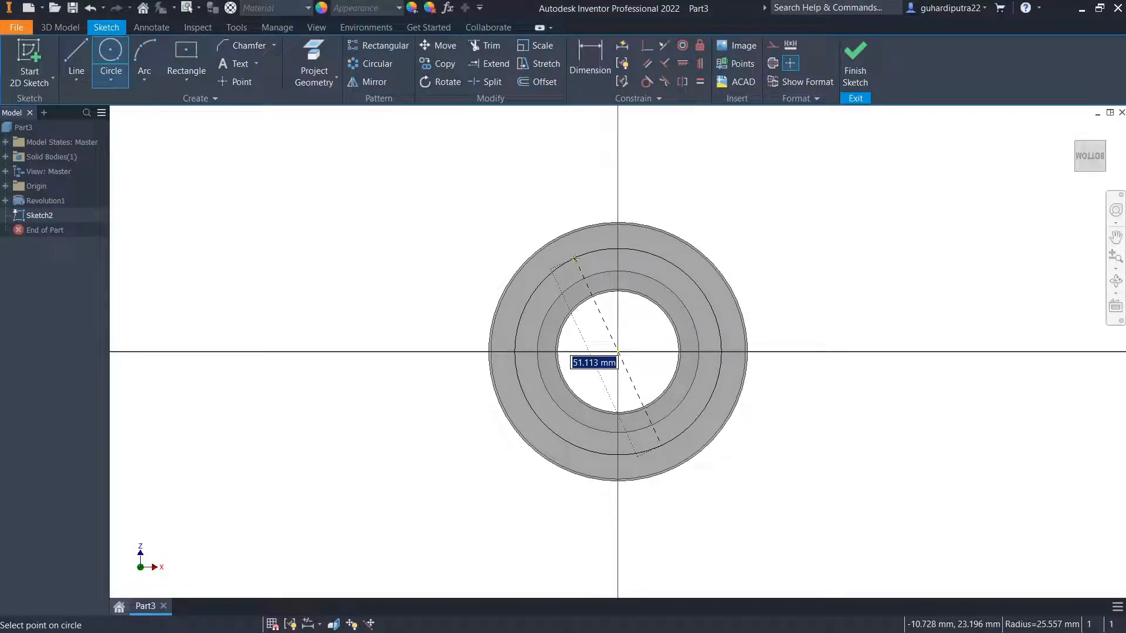
text(50)
key(Return)
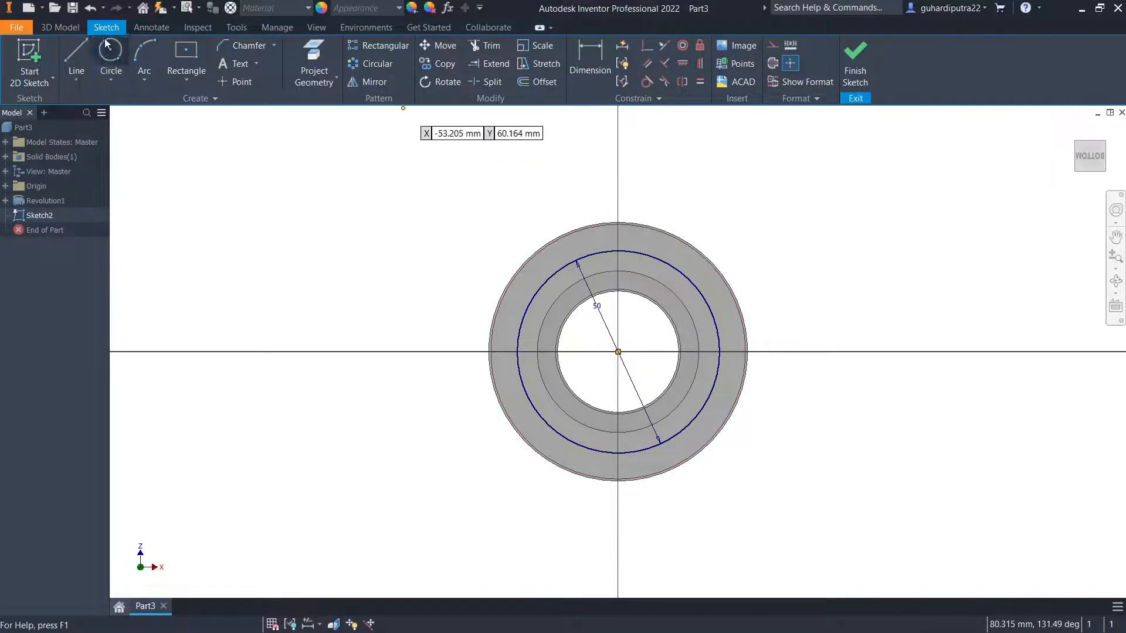
Step: Draw a 6.5 mm diameter circle where the 50 mm circle crosses the vertical axis, and finish the sketch
scroll(621, 235, up, 3)
click(613, 264)
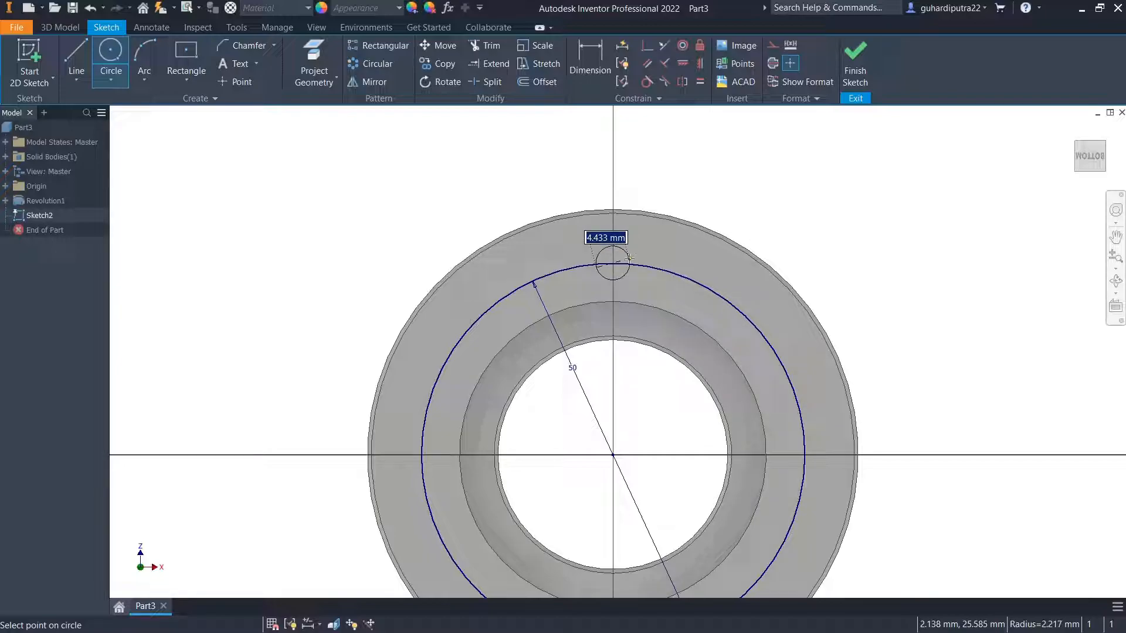
text(6.5)
key(Return)
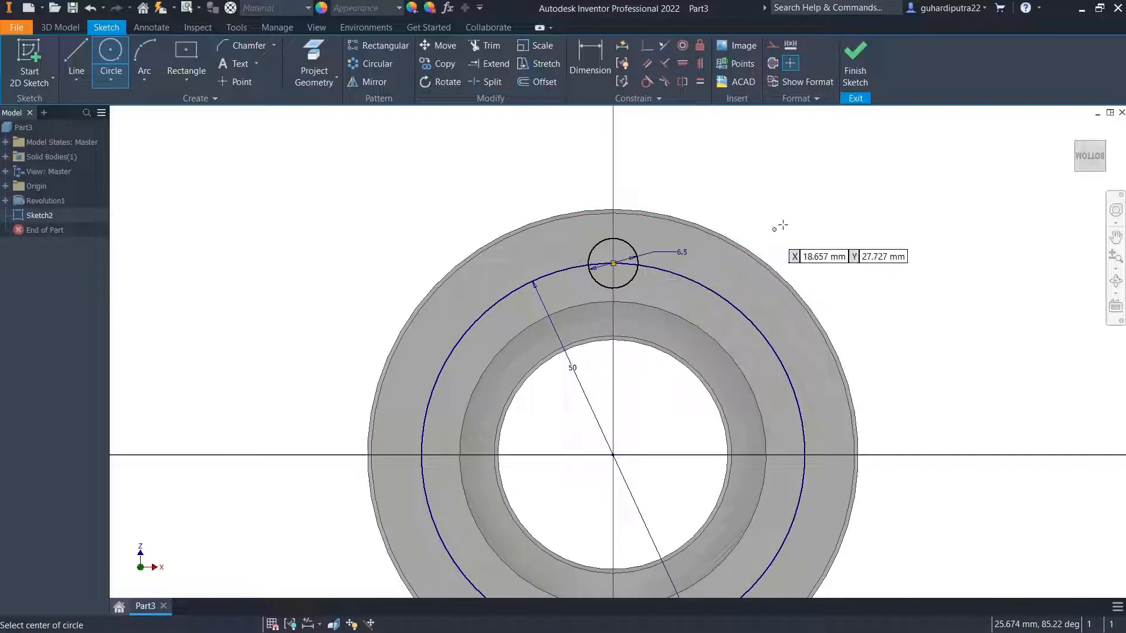
right_click(828, 192)
click(864, 193)
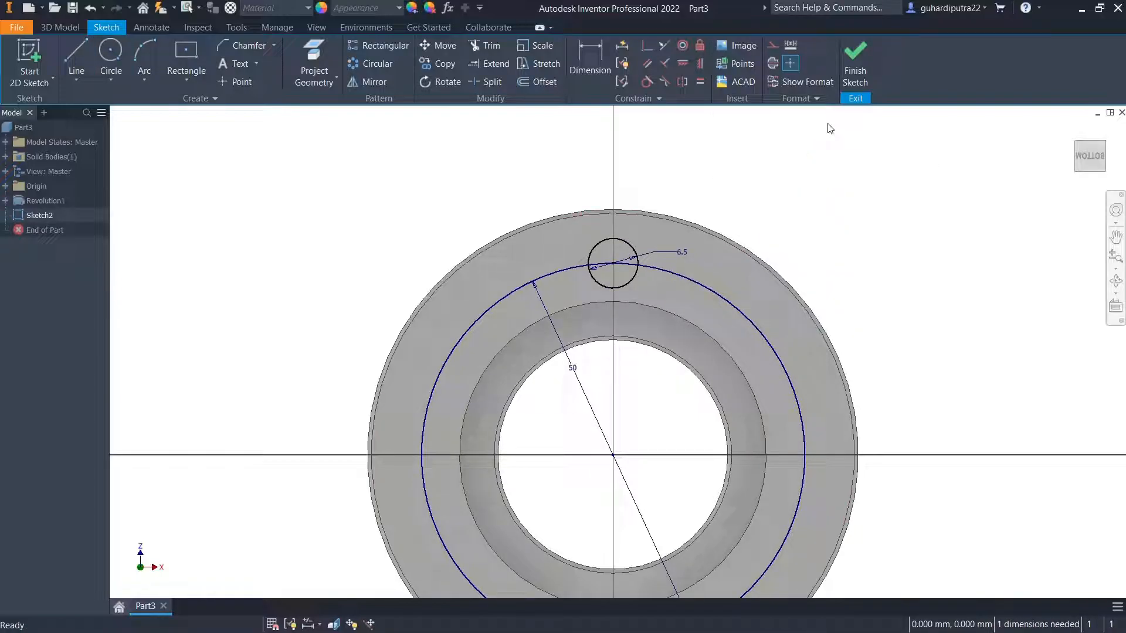
click(860, 69)
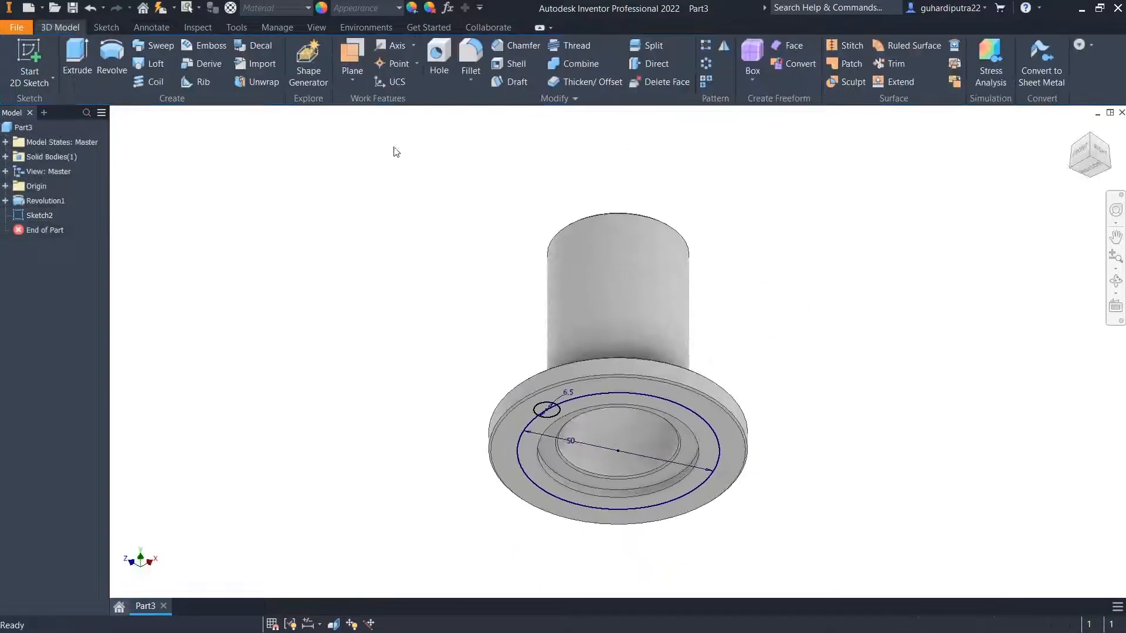
Step: Cut the whole 6.5 mm circle through all of the flange with an Extrude
key(e)
scroll(545, 414, up, 5)
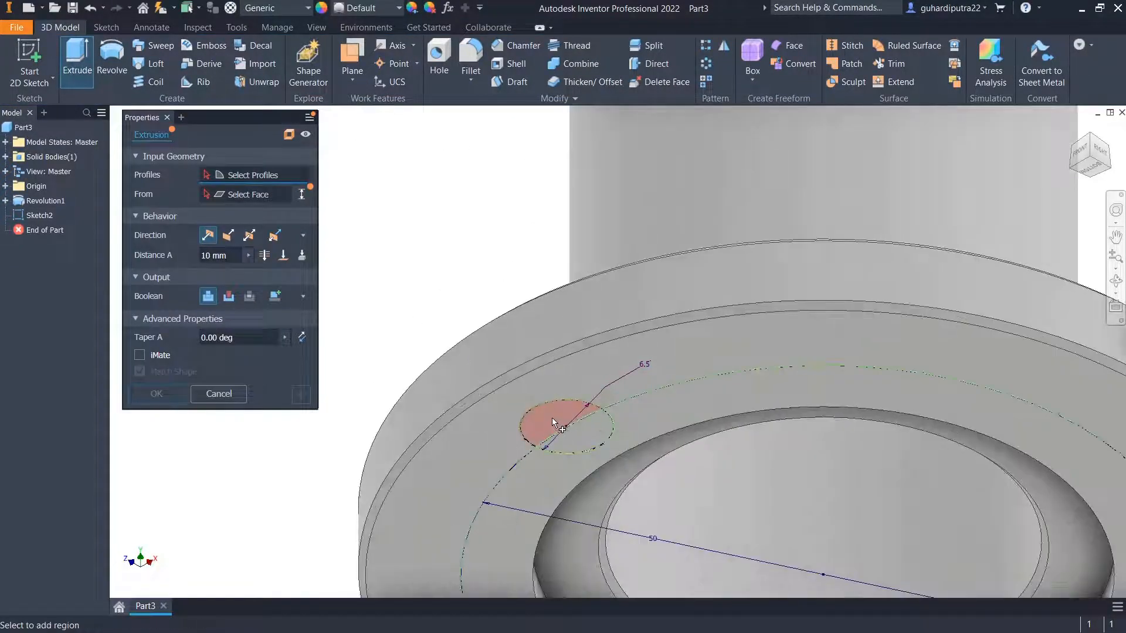
click(552, 419)
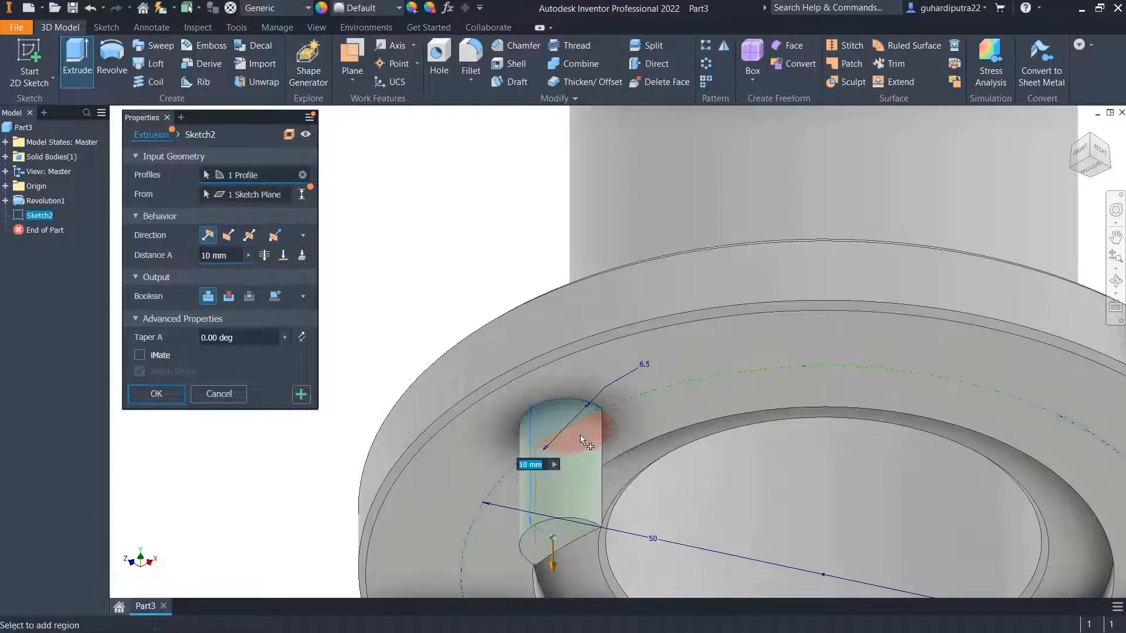
click(229, 296)
click(265, 255)
shift+middle_drag(552, 415, 553, 256)
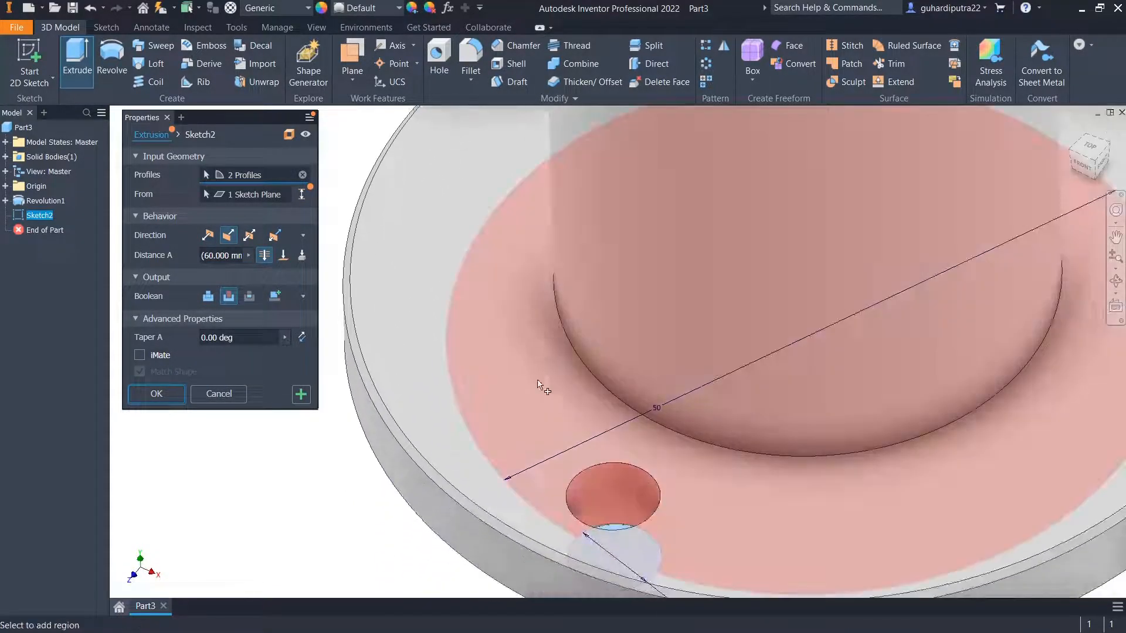
scroll(544, 376, up, 4)
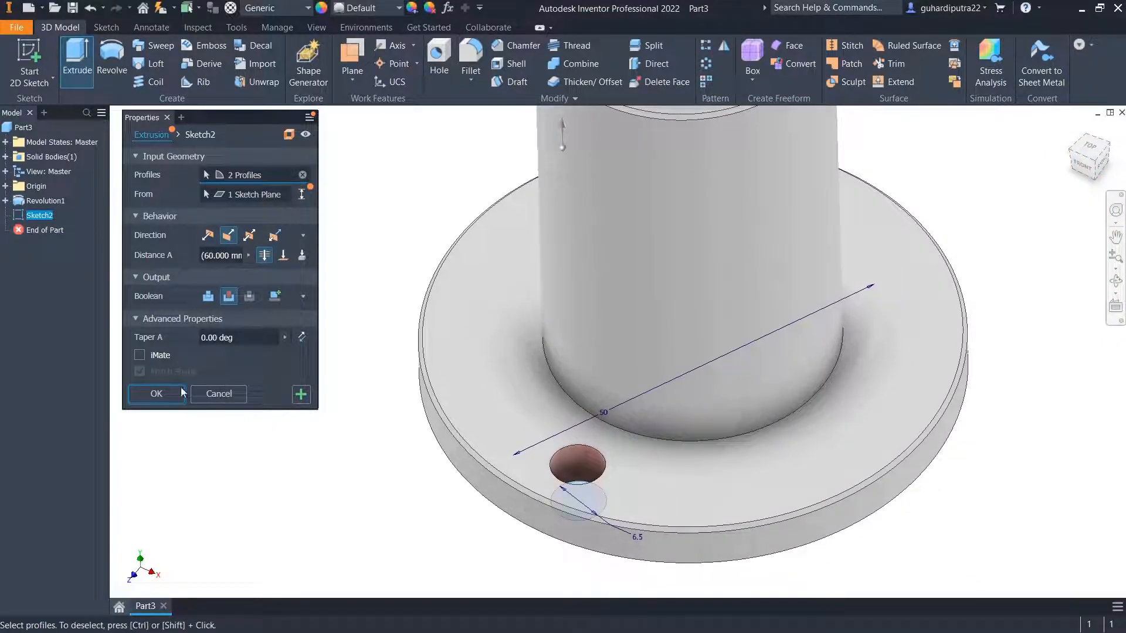
click(155, 394)
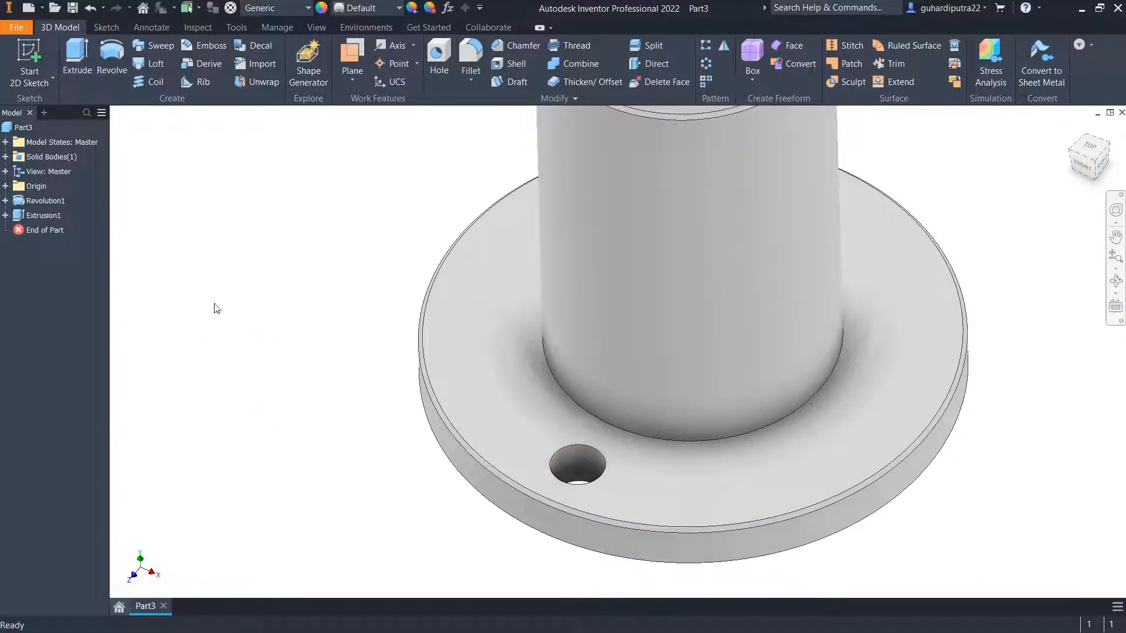
Step: Chamfer the flange hole's upper and lower edges with a 0.5 mm distance
click(513, 47)
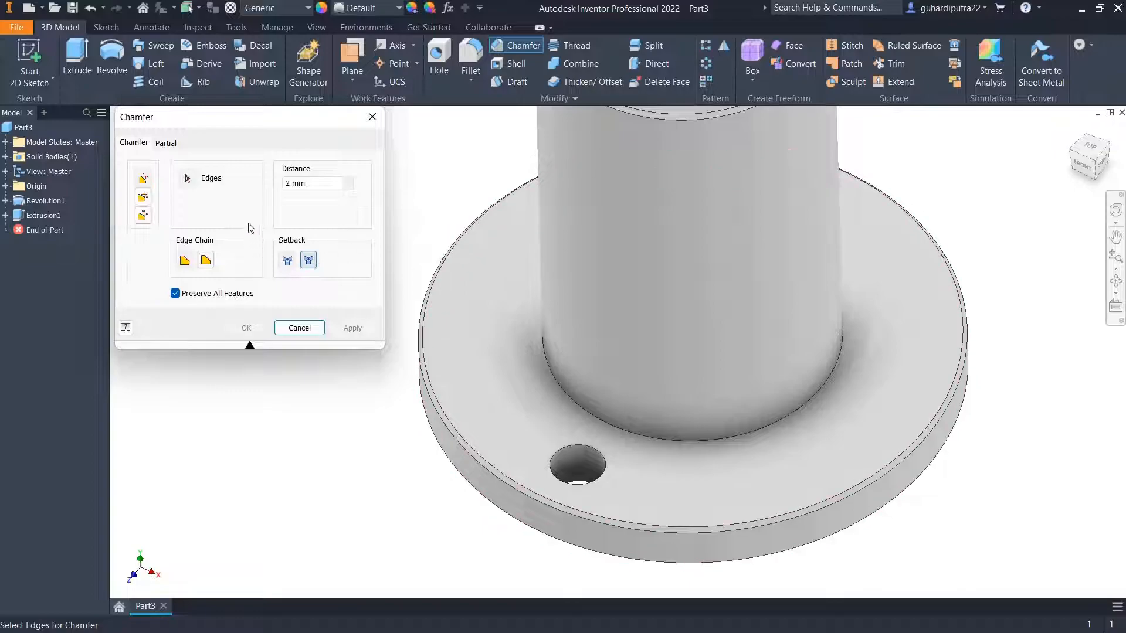
text(0.5)
scroll(554, 453, down, 3)
click(563, 467)
scroll(563, 467, up, 5)
shift+middle_drag(576, 452, 539, 317)
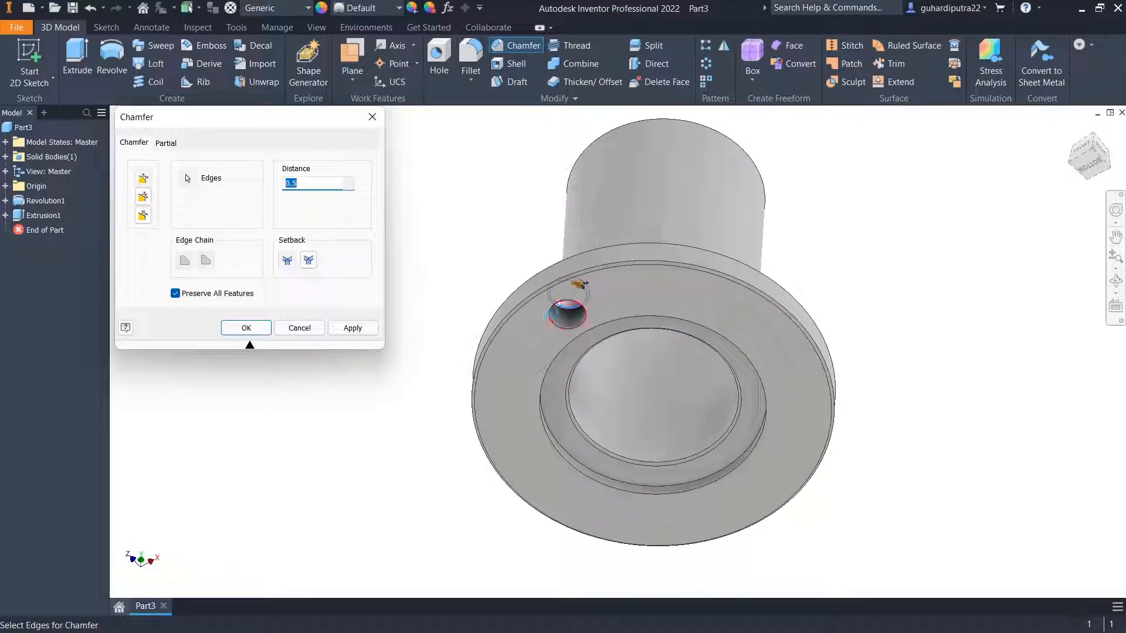
scroll(556, 316, down, 2)
click(245, 327)
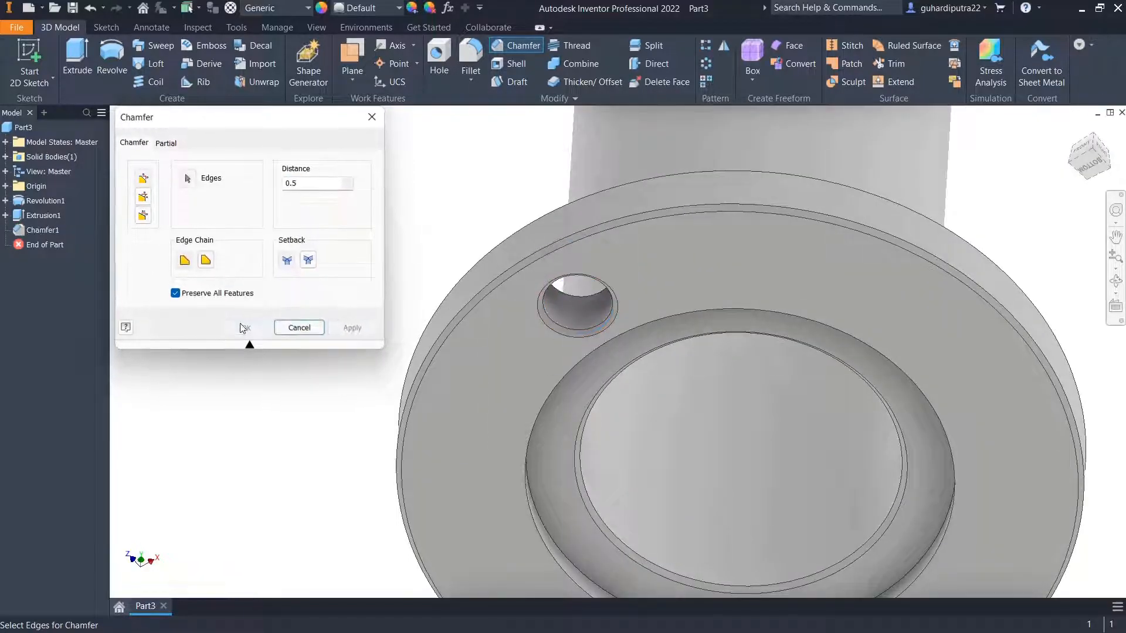
Step: Circularly pattern the flange hole with its edge chamfers about the flange's central axis, with 4 instances over 360 degrees
scroll(417, 366, up, 5)
shift+middle_drag(458, 365, 484, 448)
click(707, 63)
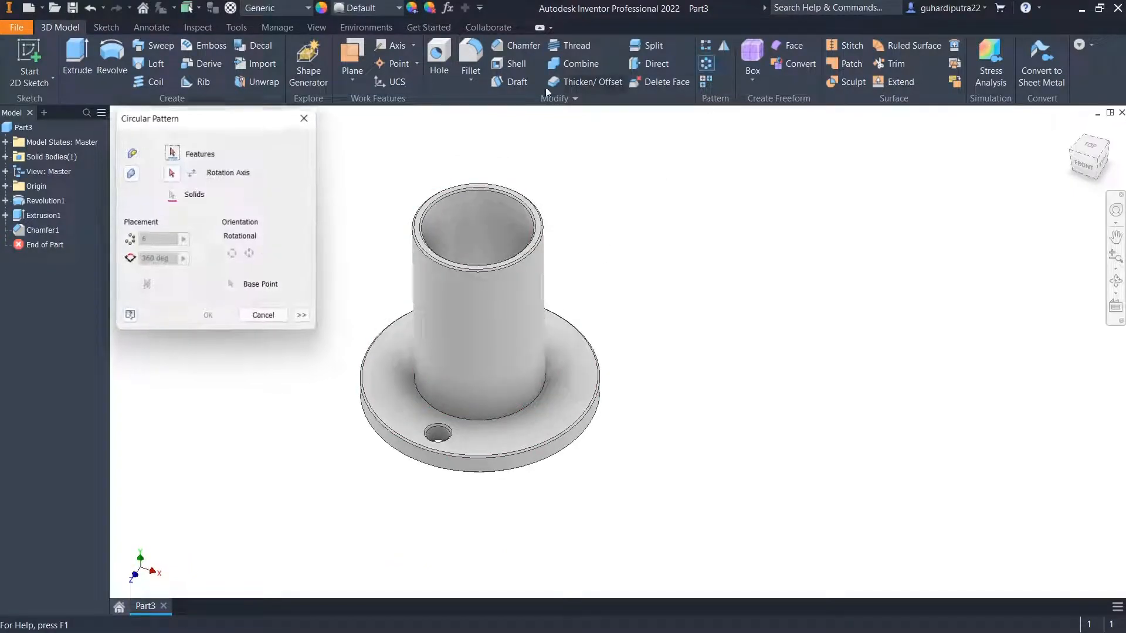
click(41, 216)
click(22, 231)
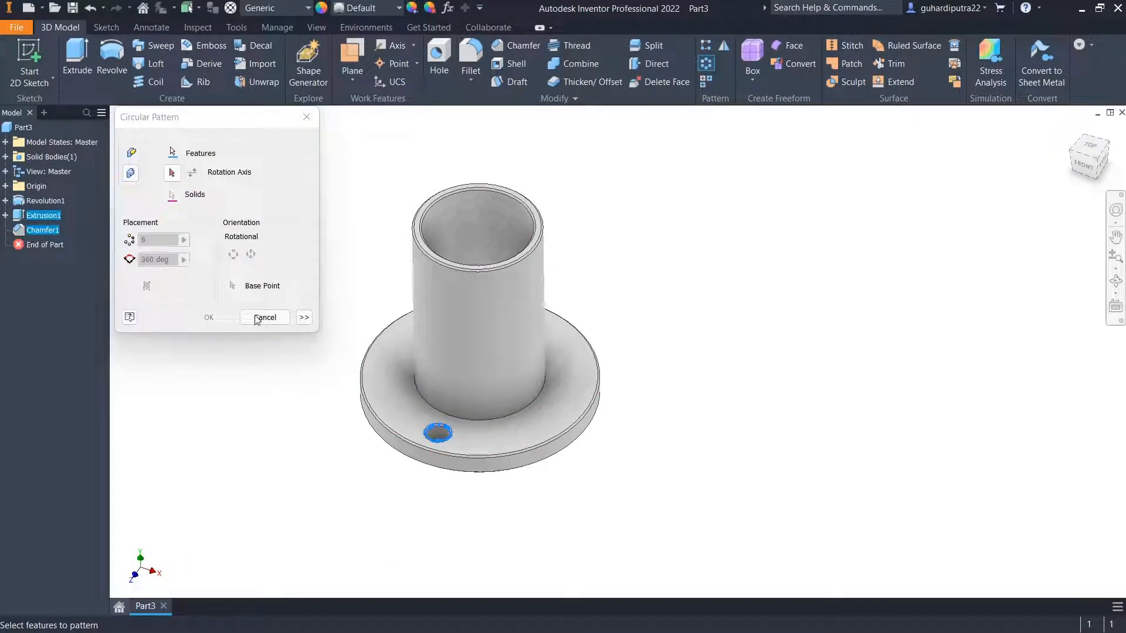
click(172, 174)
click(444, 467)
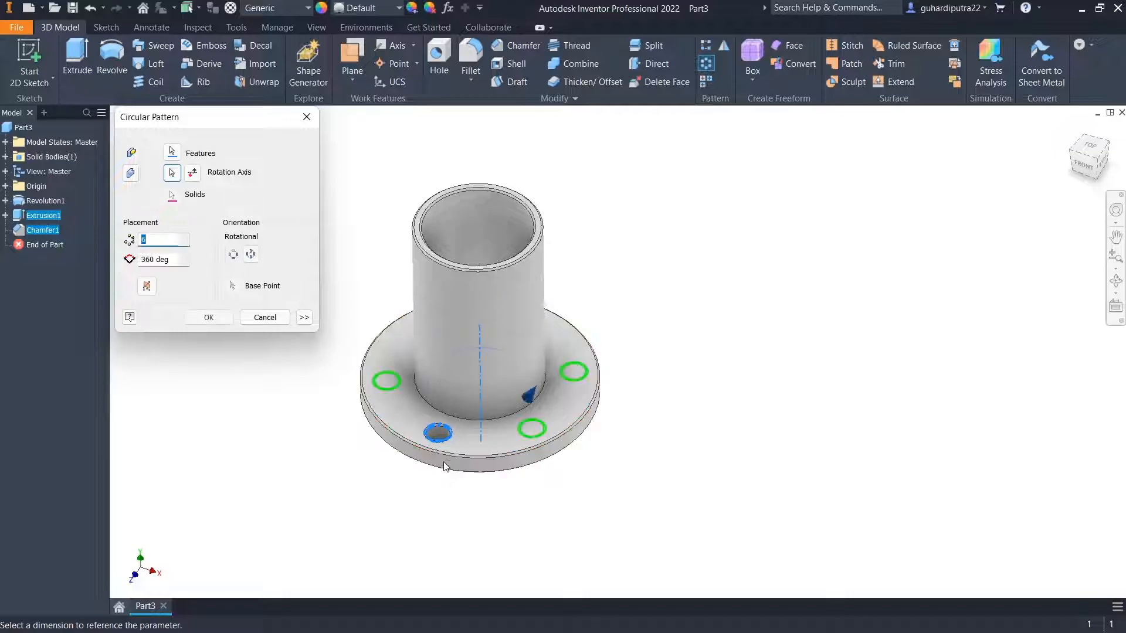
text(4)
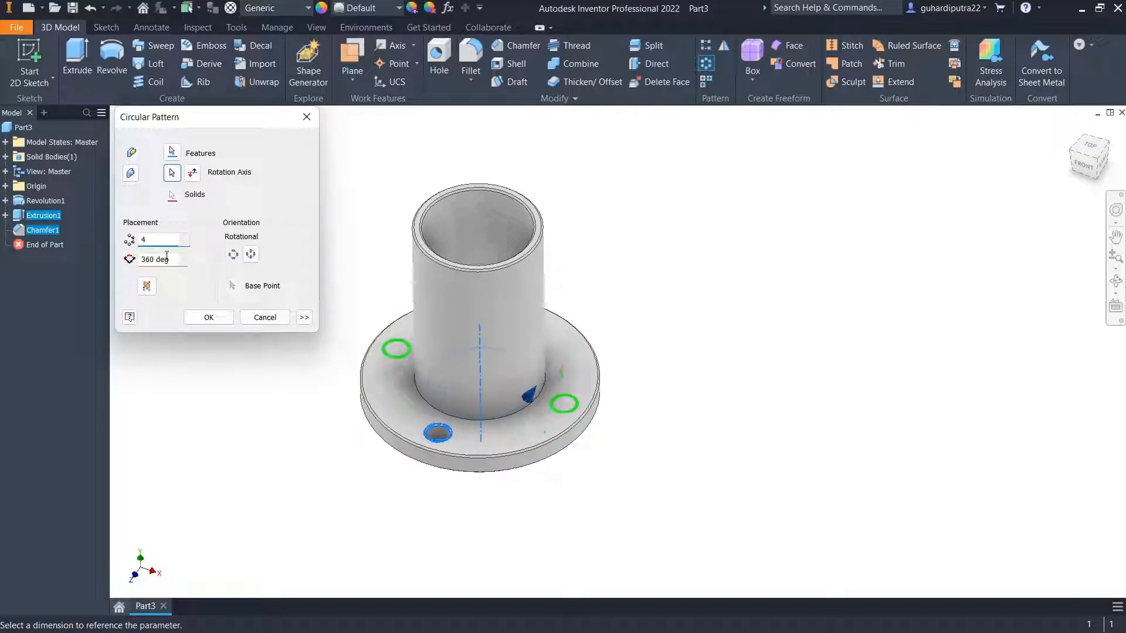
shift+middle_drag(410, 513, 409, 547)
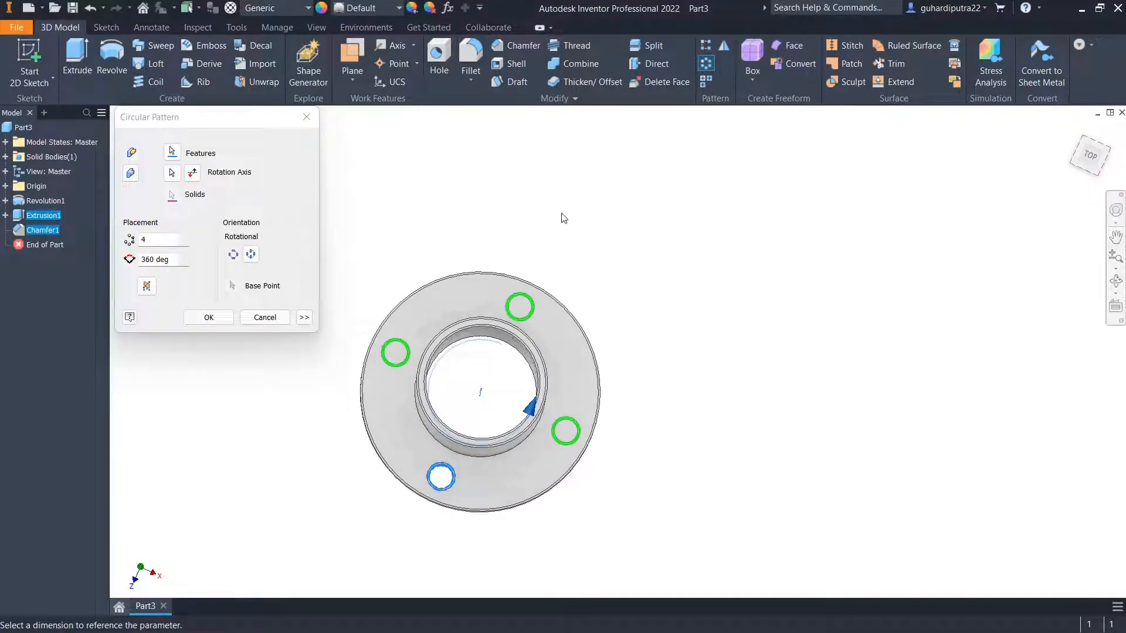
click(230, 320)
shift+middle_drag(244, 325, 364, 381)
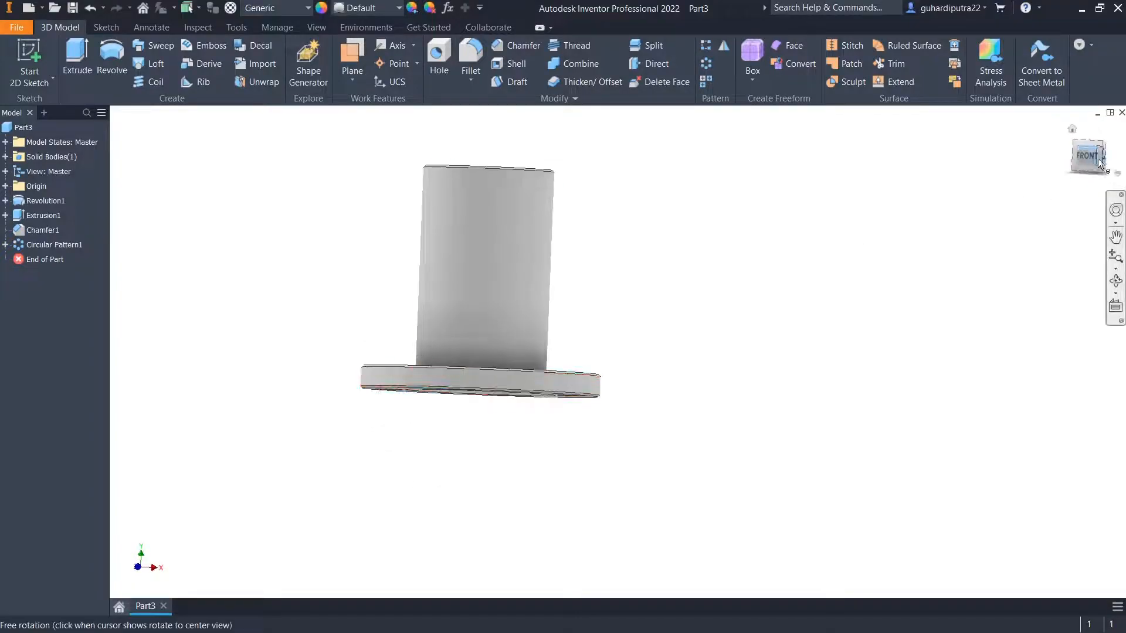
click(1071, 132)
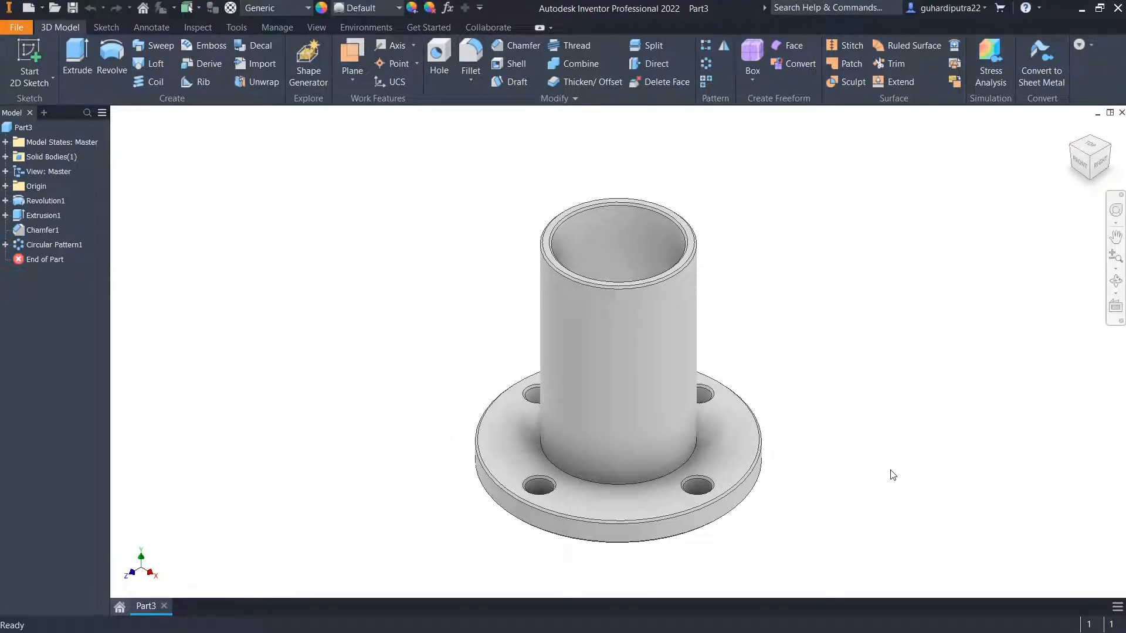
Step: Assign the Steel, Mild material to the whole part
click(23, 127)
click(283, 8)
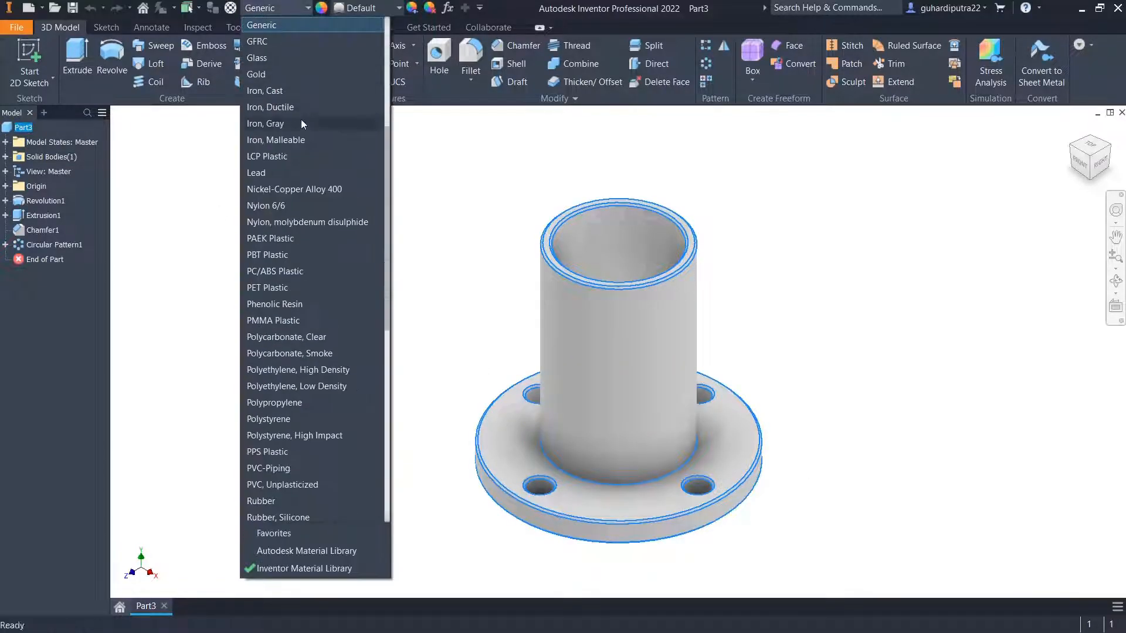
scroll(307, 397, down, 2)
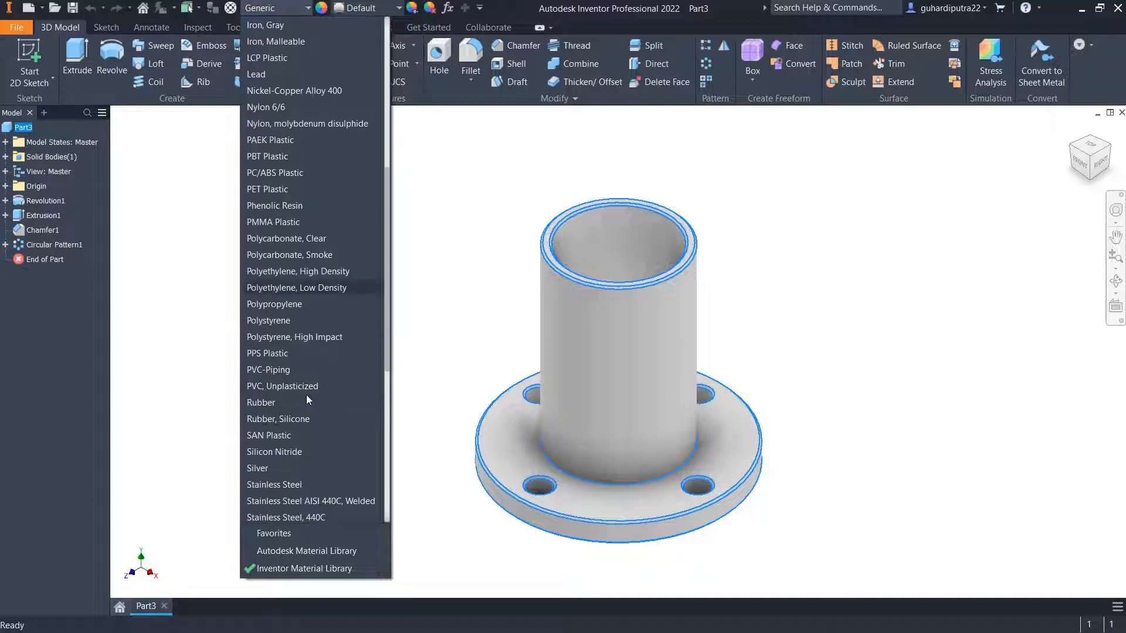
scroll(304, 442, down, 4)
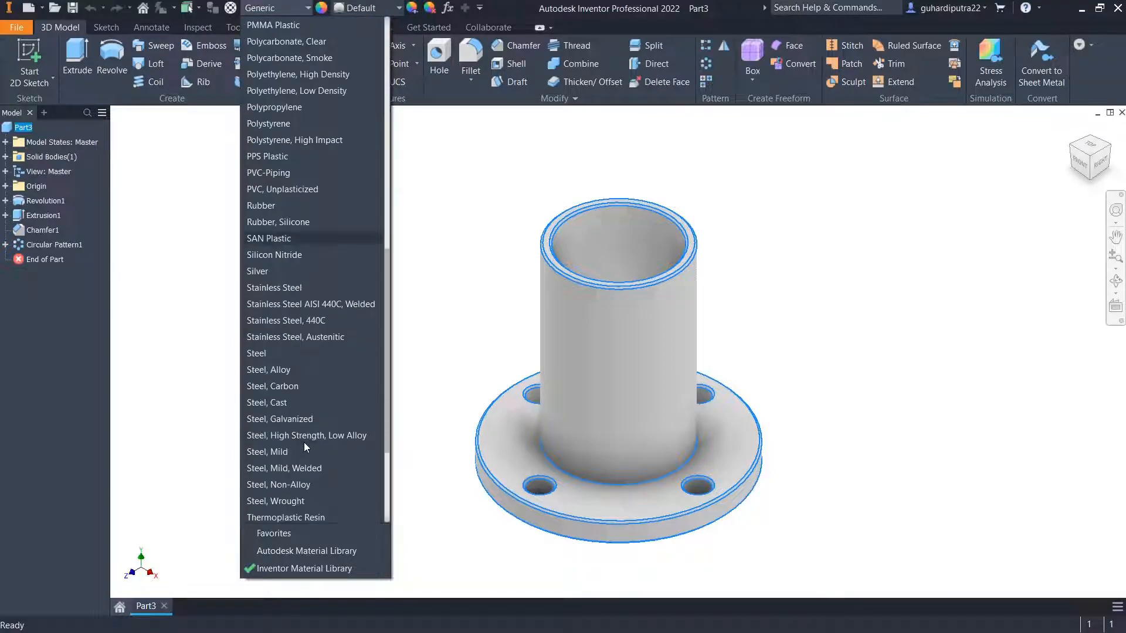
click(300, 449)
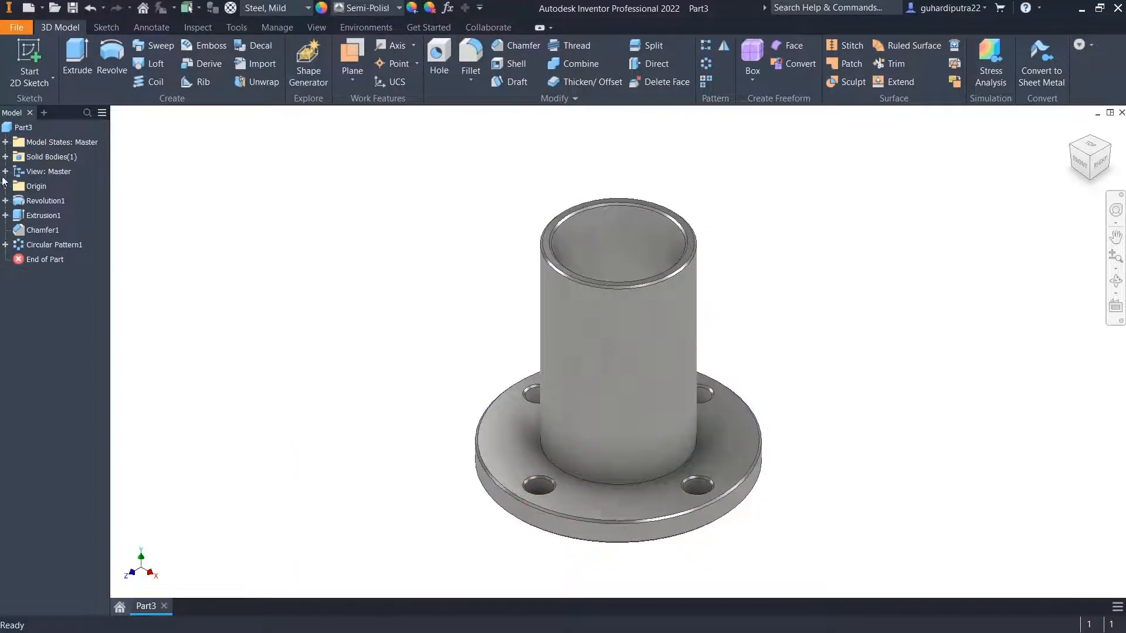
Step: Apply a yellow Glossy appearance to the whole part
click(23, 128)
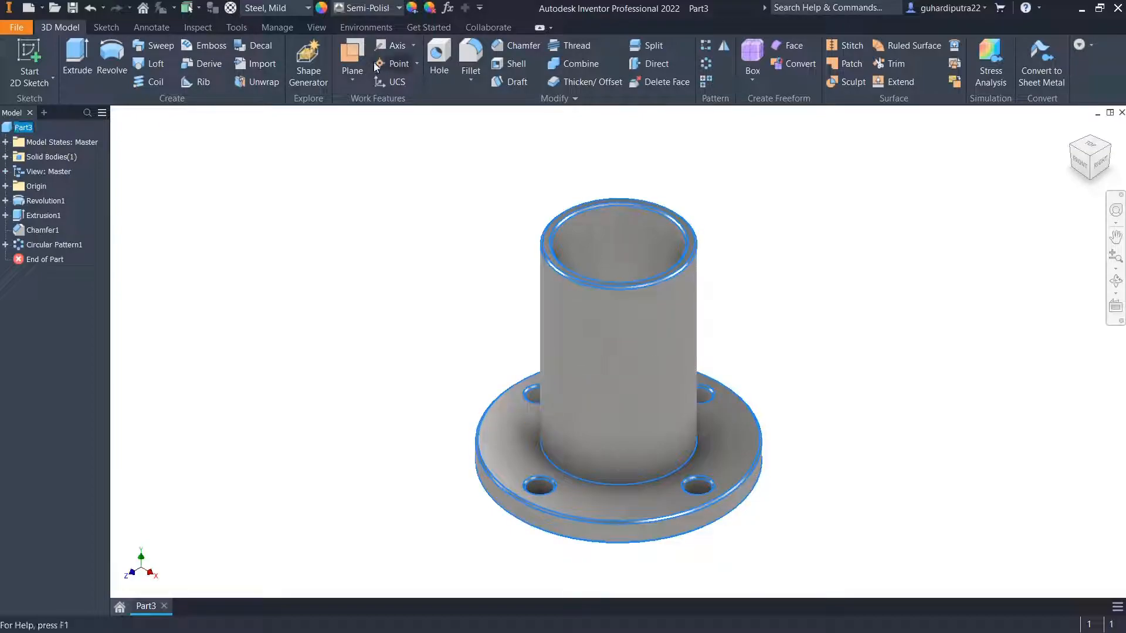
click(378, 8)
scroll(390, 311, up, 4)
scroll(390, 346, up, 15)
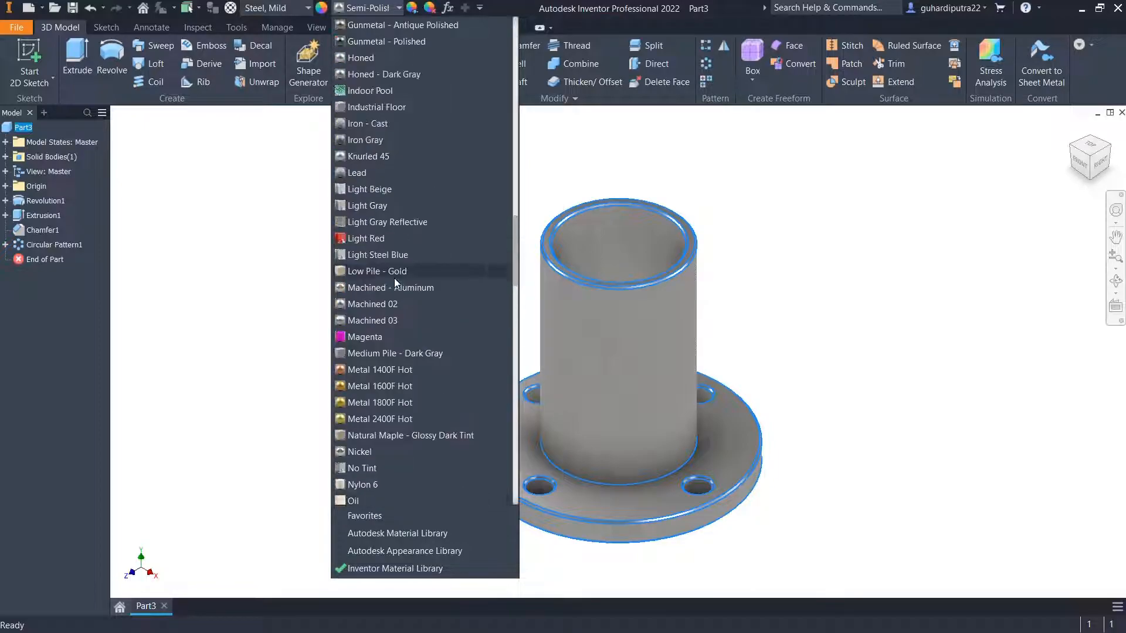
scroll(397, 283, up, 5)
click(380, 107)
click(437, 306)
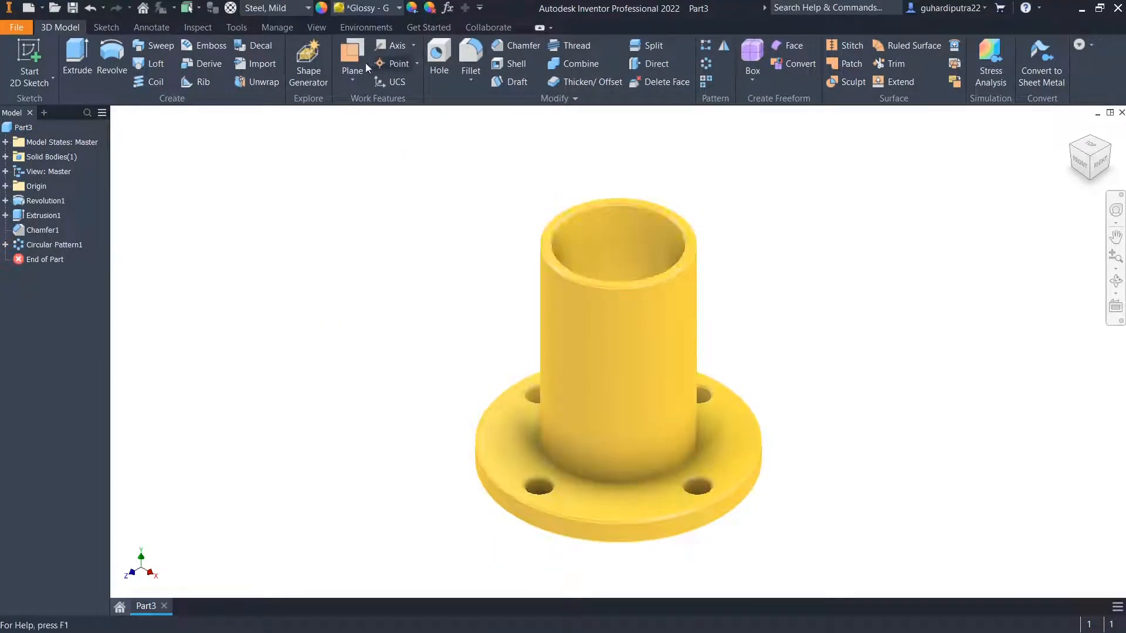
Step: Switch to the clean-screen display and examine the finished flanged tube from several angles, returning to the isometric home view
click(320, 30)
click(636, 71)
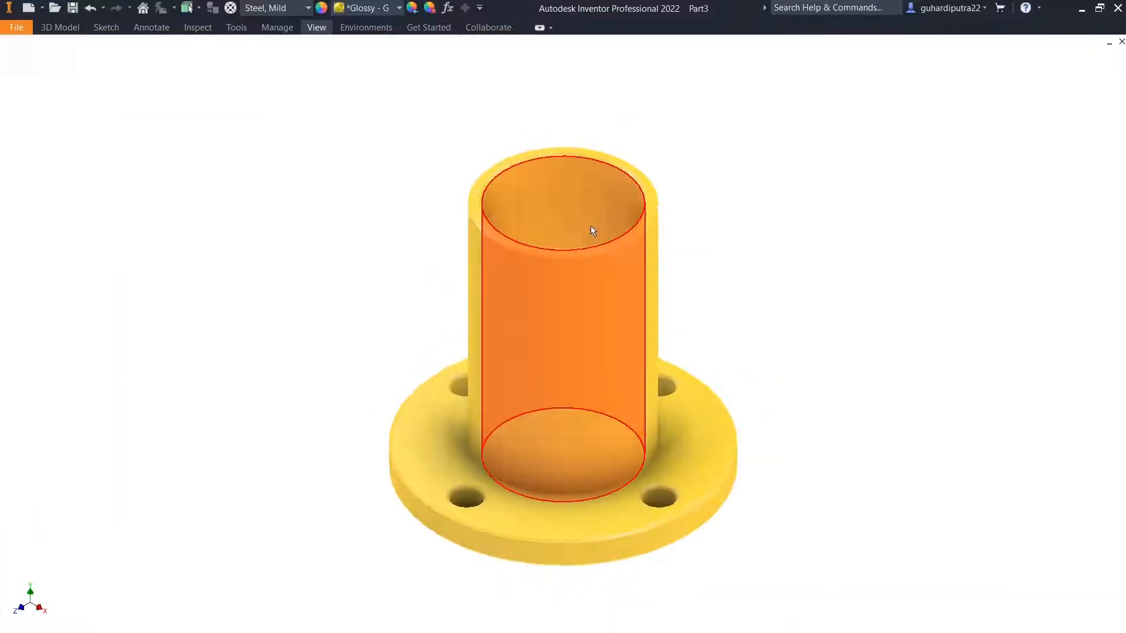
shift+middle_drag(829, 496, 741, 360)
scroll(502, 337, up, 5)
shift+middle_drag(540, 452, 387, 304)
scroll(387, 305, down, 3)
scroll(461, 437, up, 3)
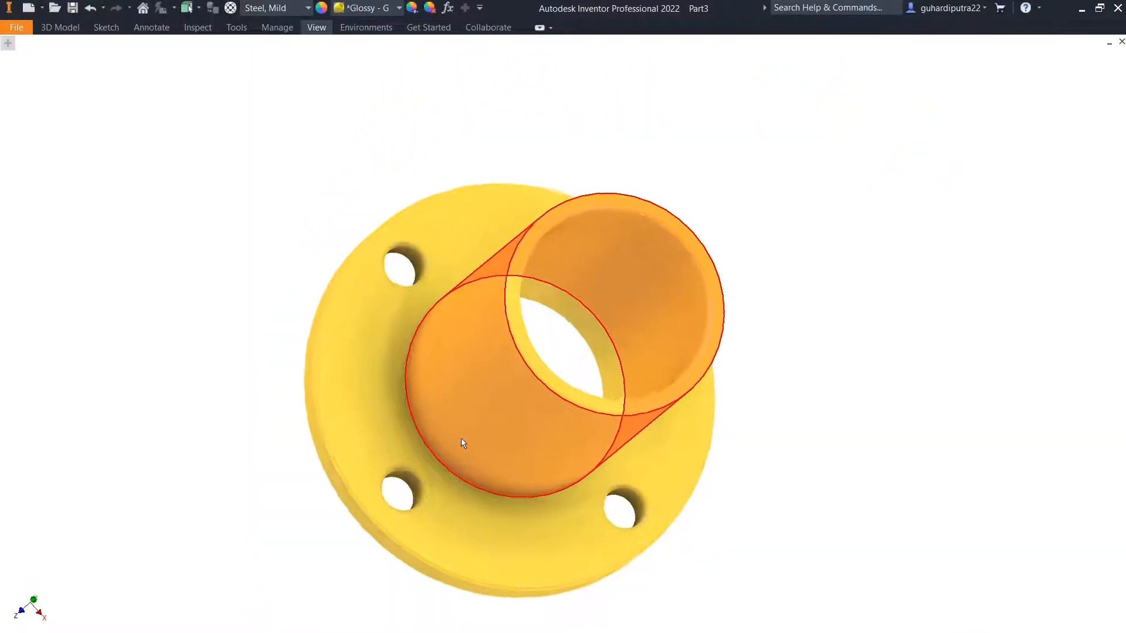
key(F6)
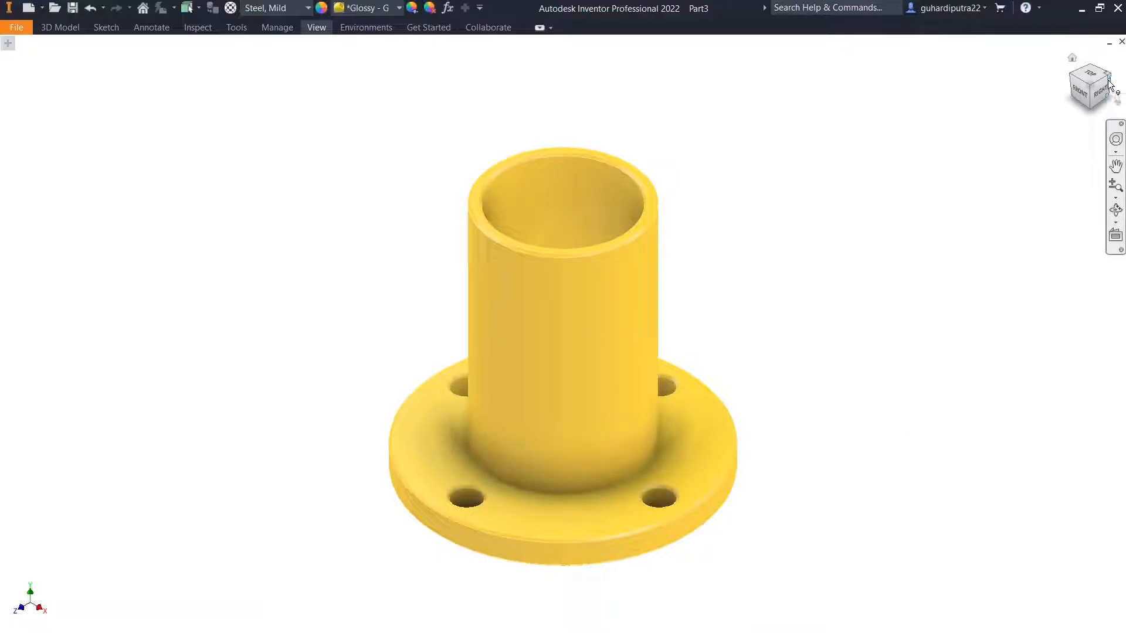
click(1110, 86)
click(1093, 108)
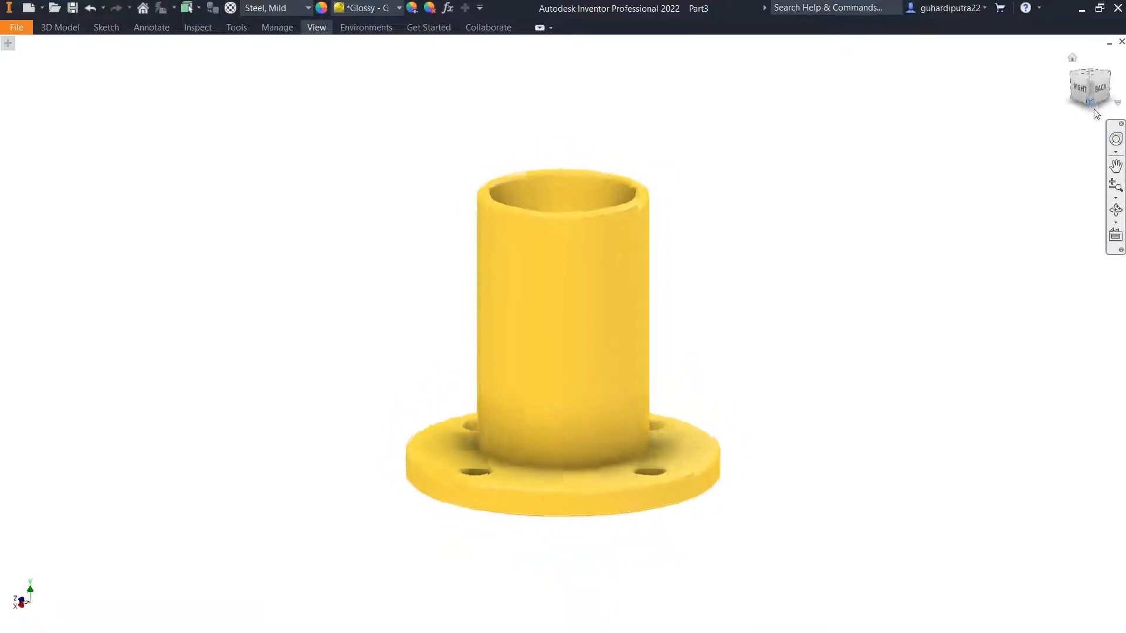
key(F6)
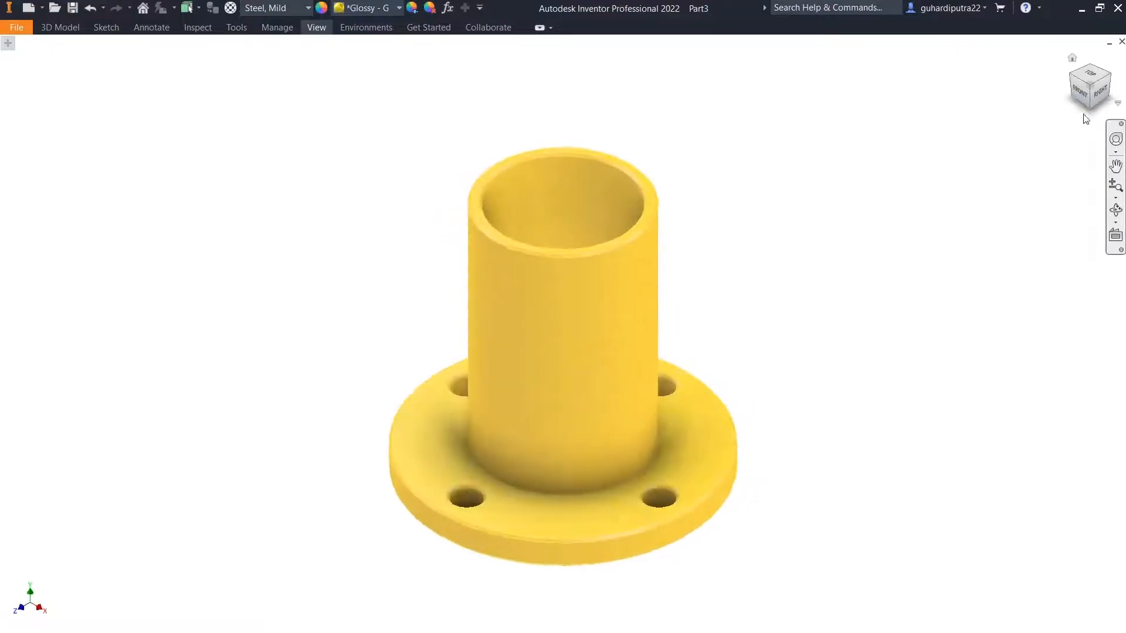